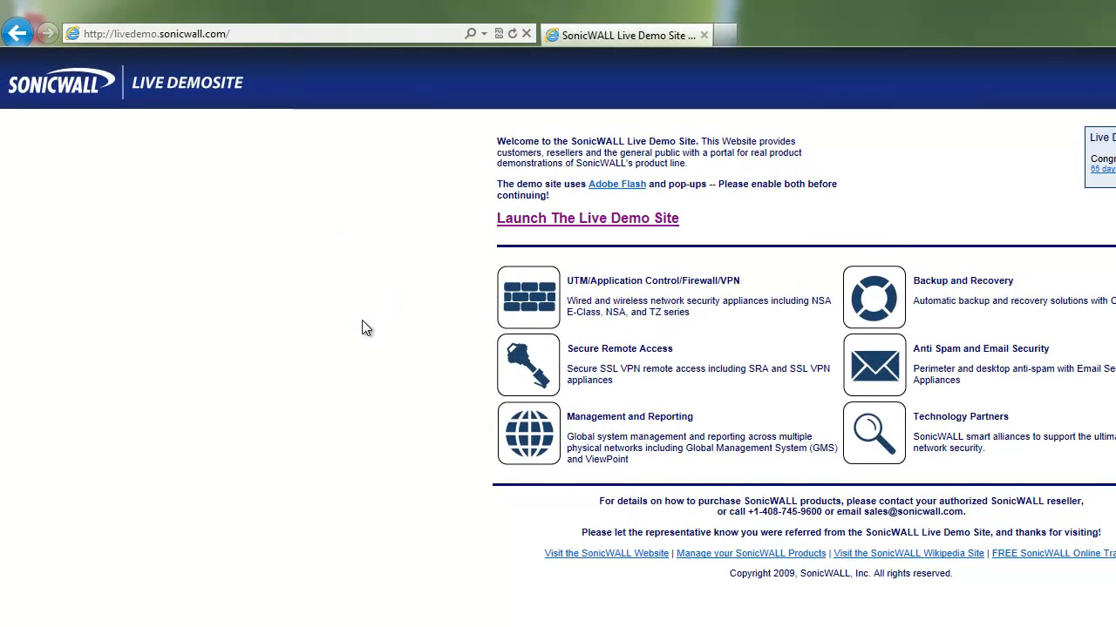
# Launch the live demo site and open the NSA 240 demo under UTM / Application Control Firewall / VPN.
pyautogui.click(515, 298)
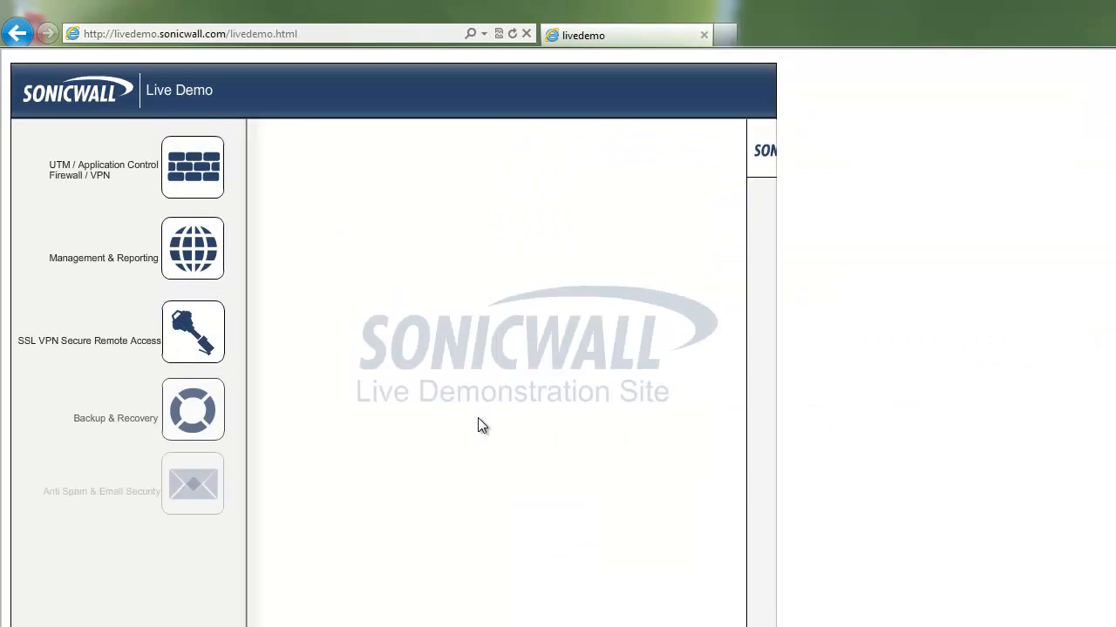
pyautogui.click(204, 164)
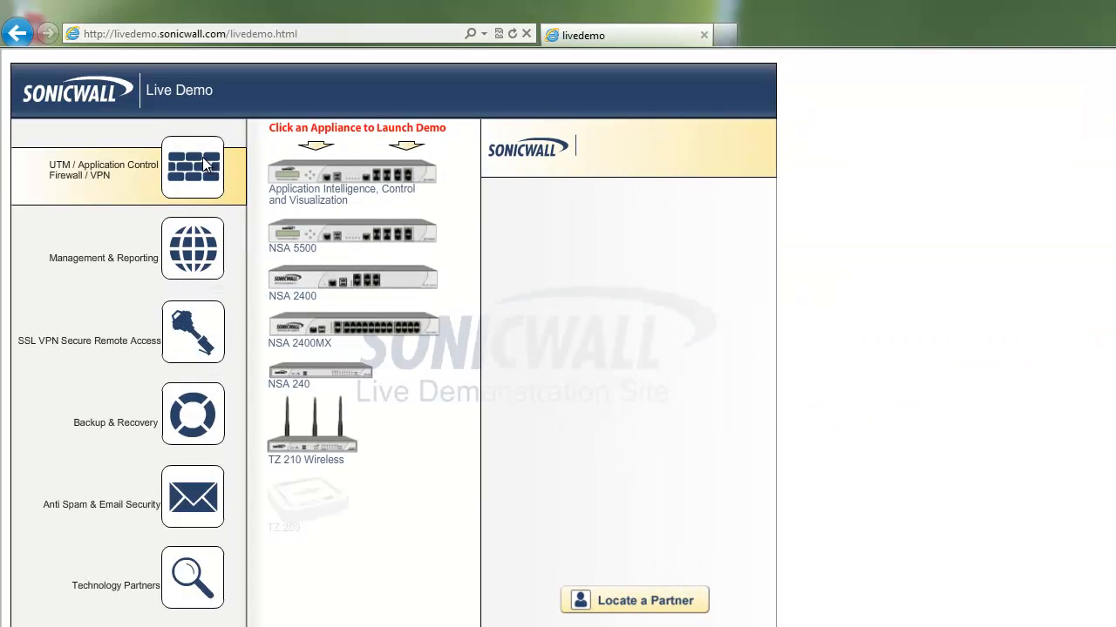
pyautogui.click(330, 384)
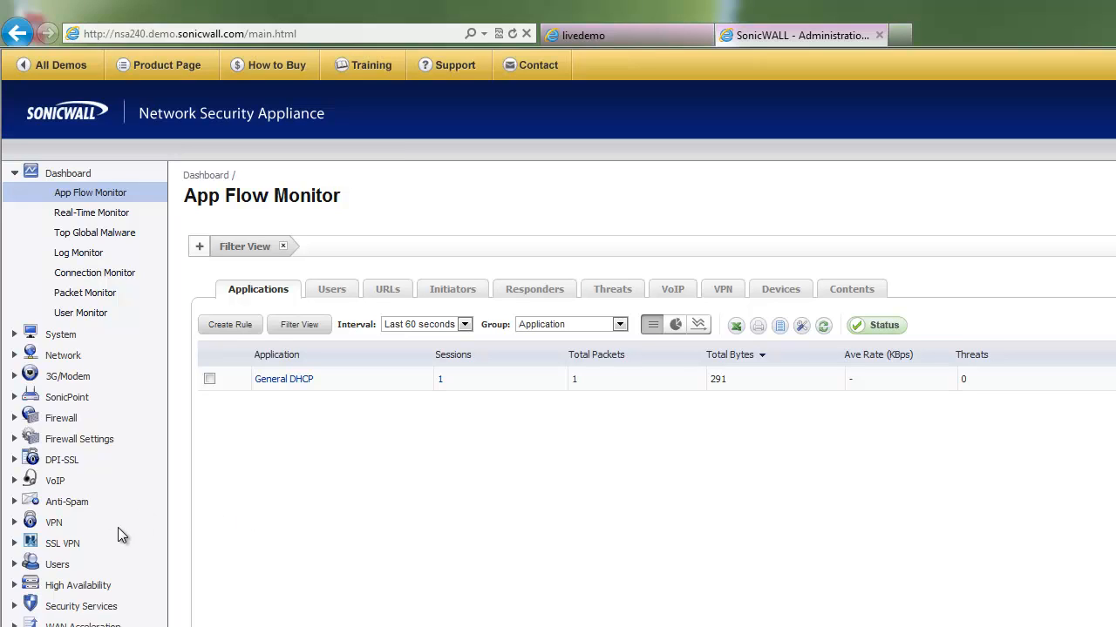
# Expand VPN in the left navigation and go to its Advanced page.
pyautogui.click(54, 523)
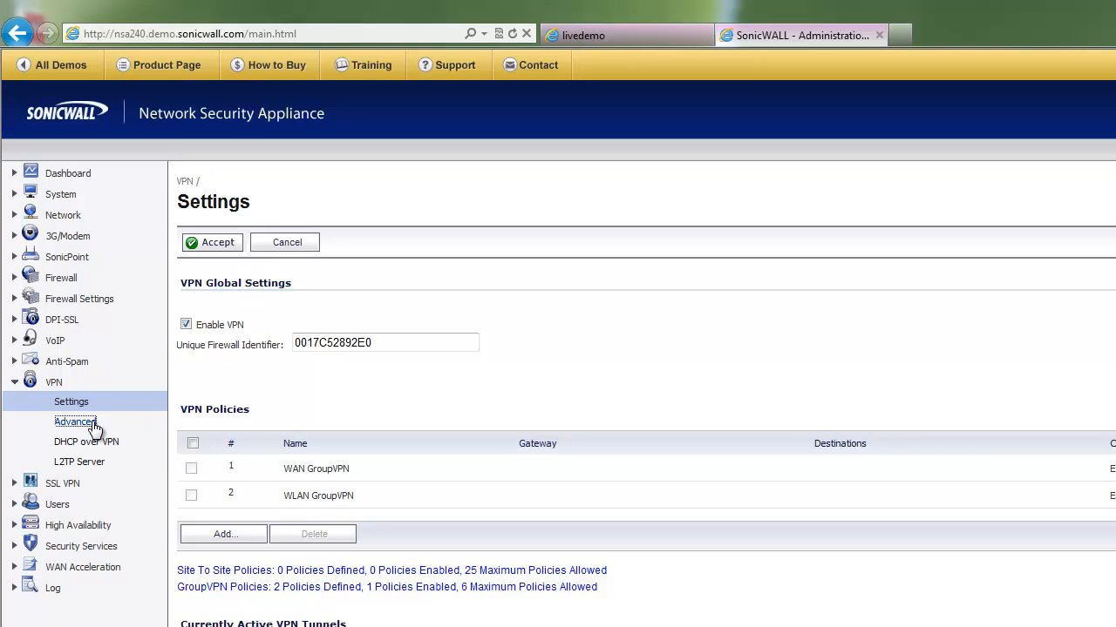
pyautogui.click(90, 424)
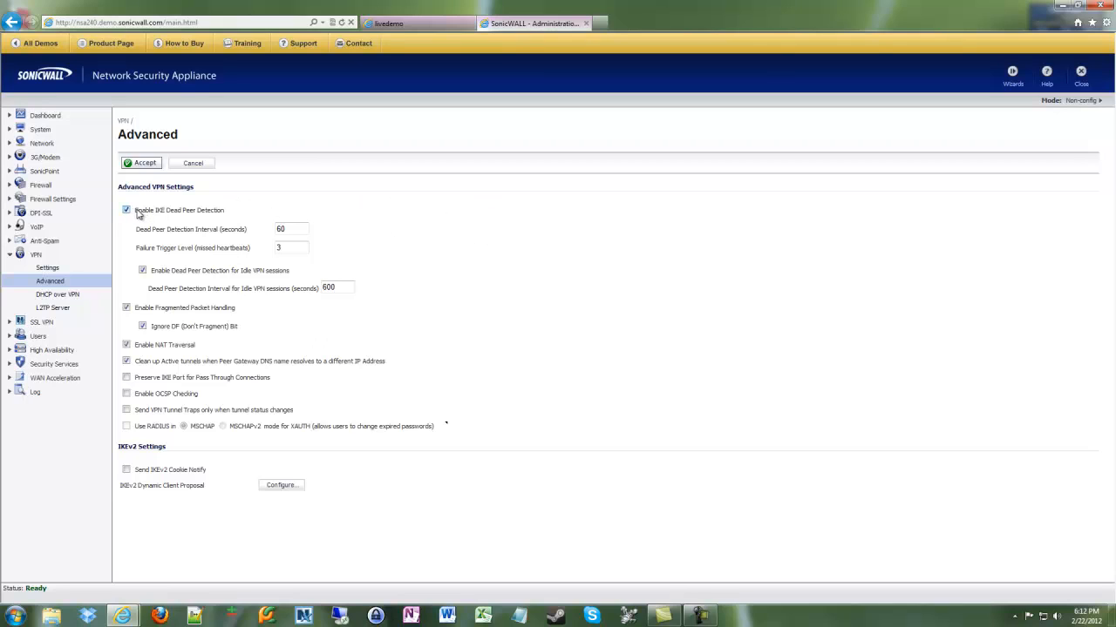
pyautogui.moveTo(137, 211); pyautogui.dragTo(345, 212)
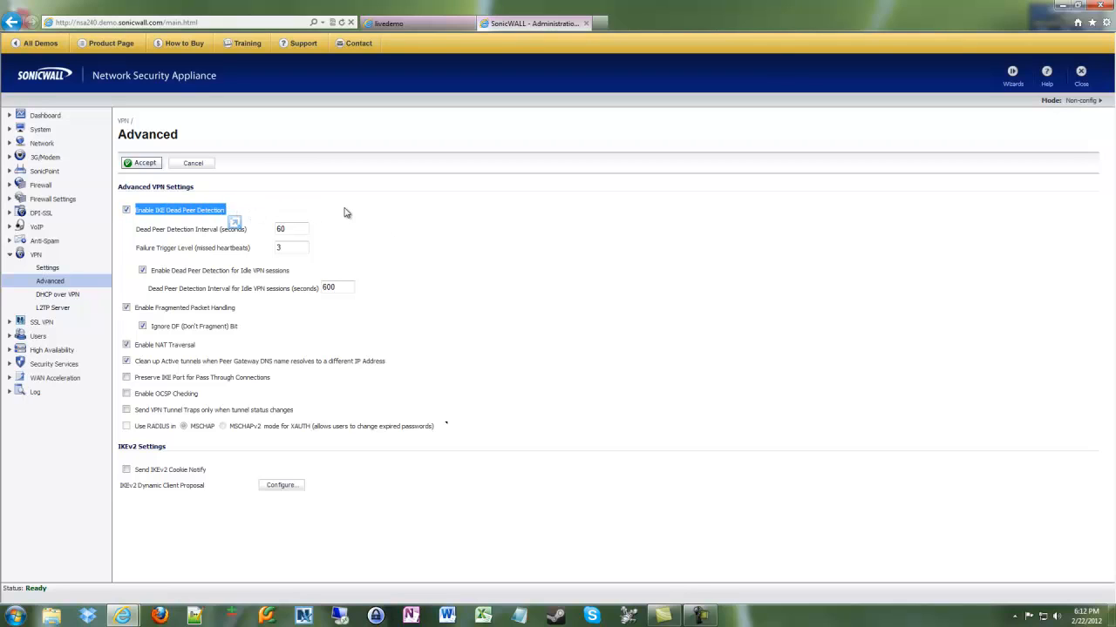
pyautogui.click(345, 213)
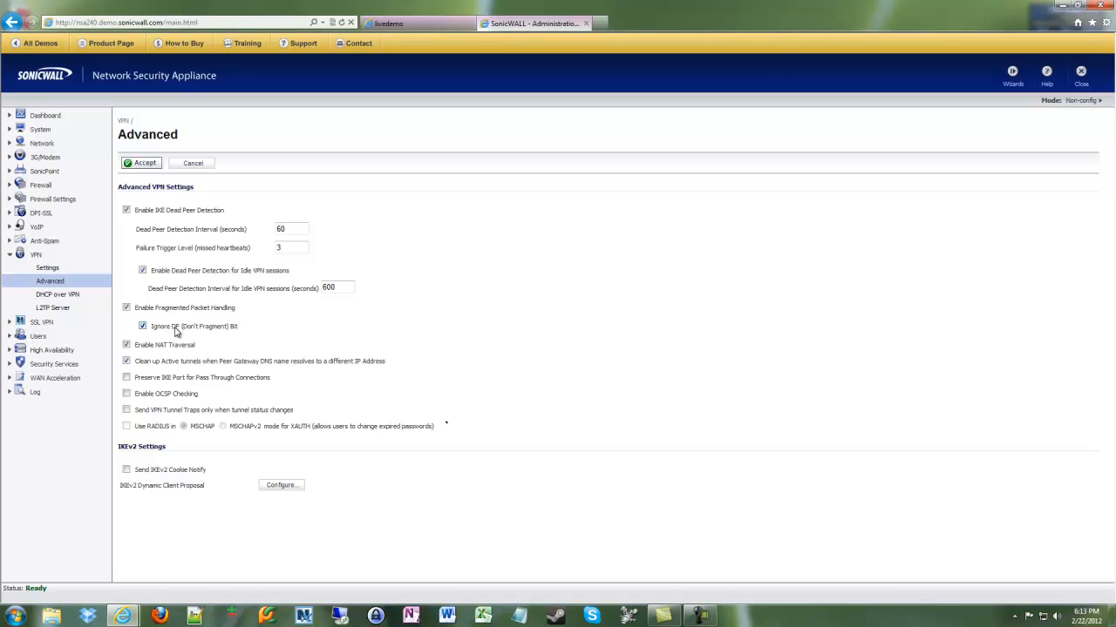
pyautogui.moveTo(177, 332)
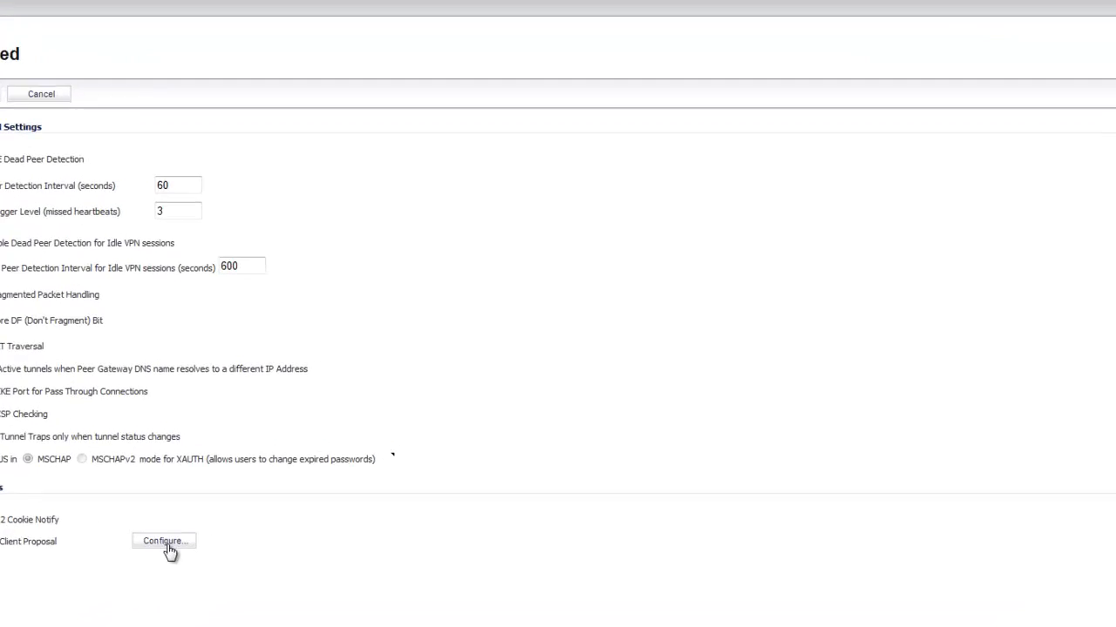
# Open the Configure dialog for the IKEv2 Dynamic Client Proposal.
pyautogui.click(168, 545)
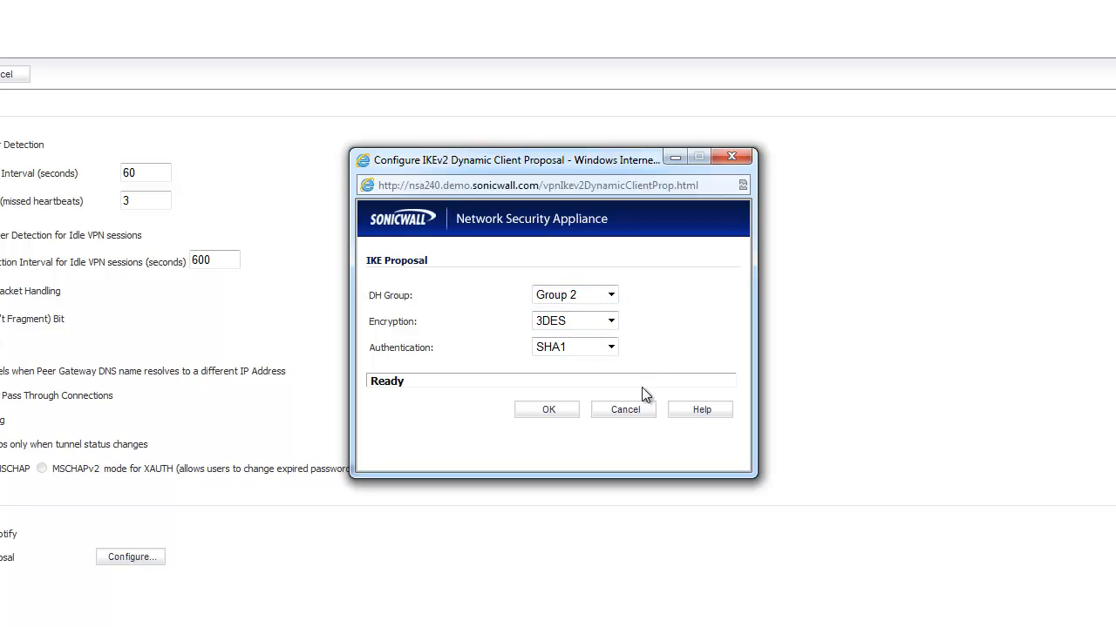
# Set the IKEv2 proposal to DH Group 5 with AES-256 encryption and submit it.
pyautogui.click(613, 295)
pyautogui.click(596, 339)
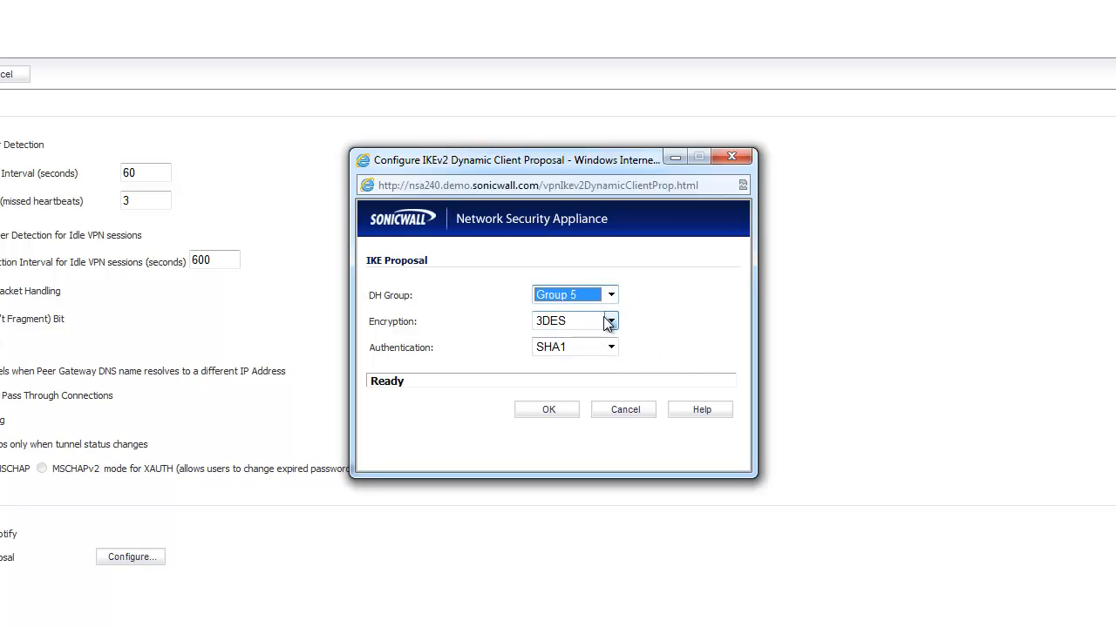
pyautogui.click(609, 320)
pyautogui.click(581, 394)
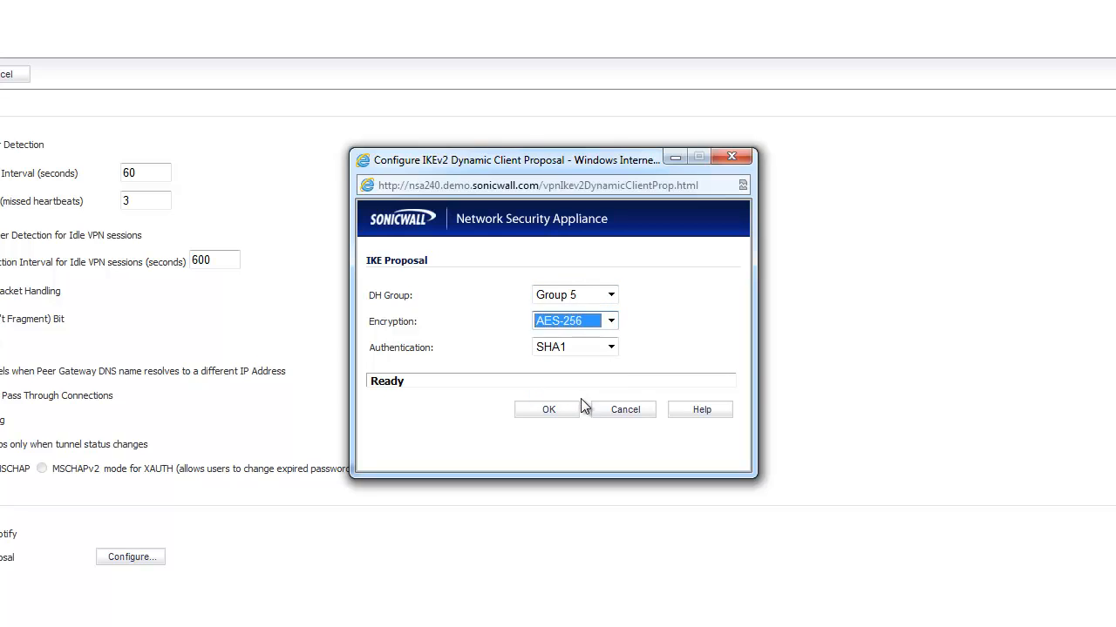
pyautogui.click(697, 346)
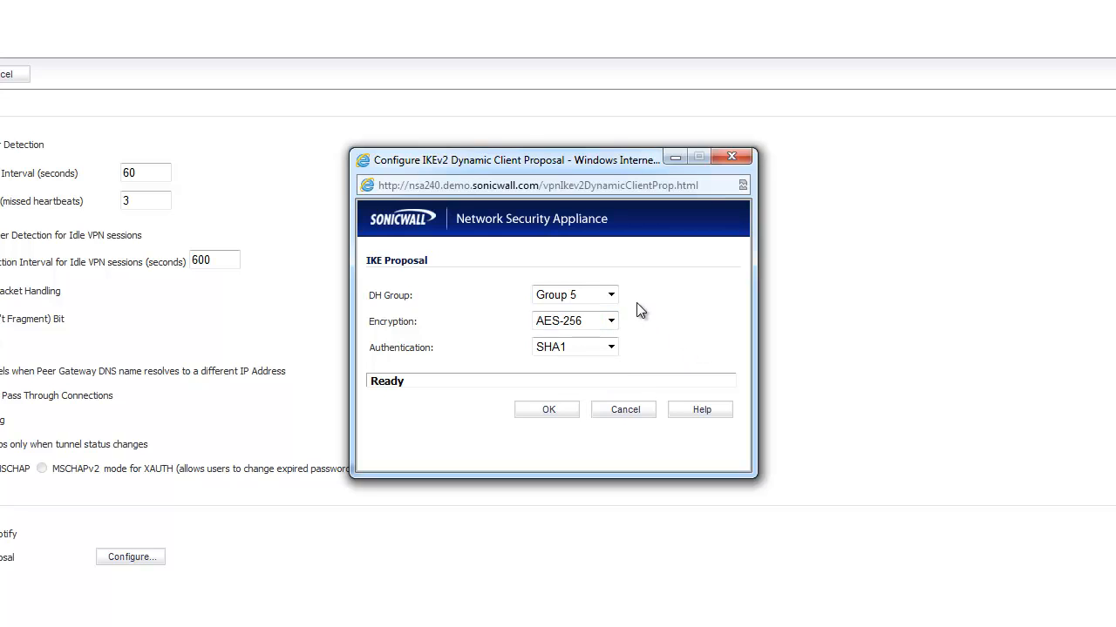
pyautogui.click(613, 294)
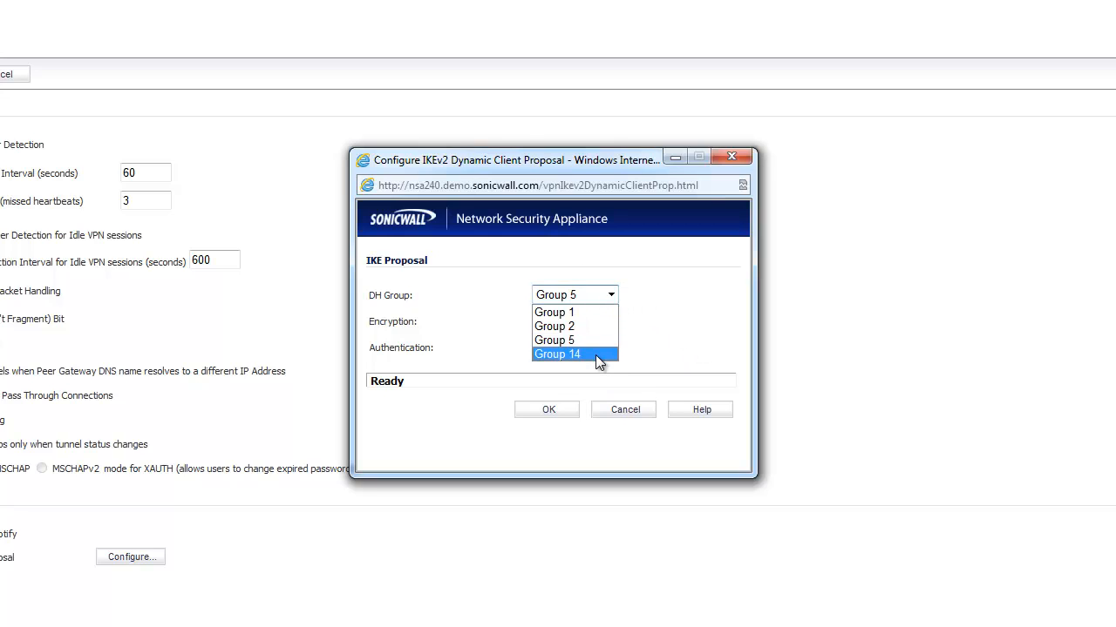
pyautogui.click(595, 354)
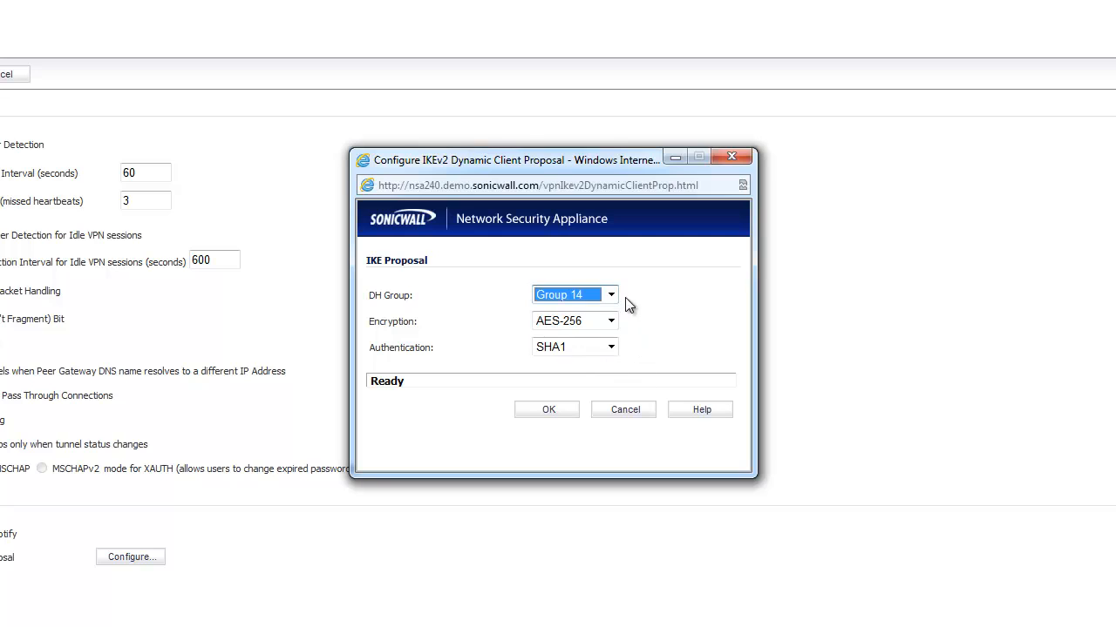
pyautogui.click(615, 295)
pyautogui.click(602, 341)
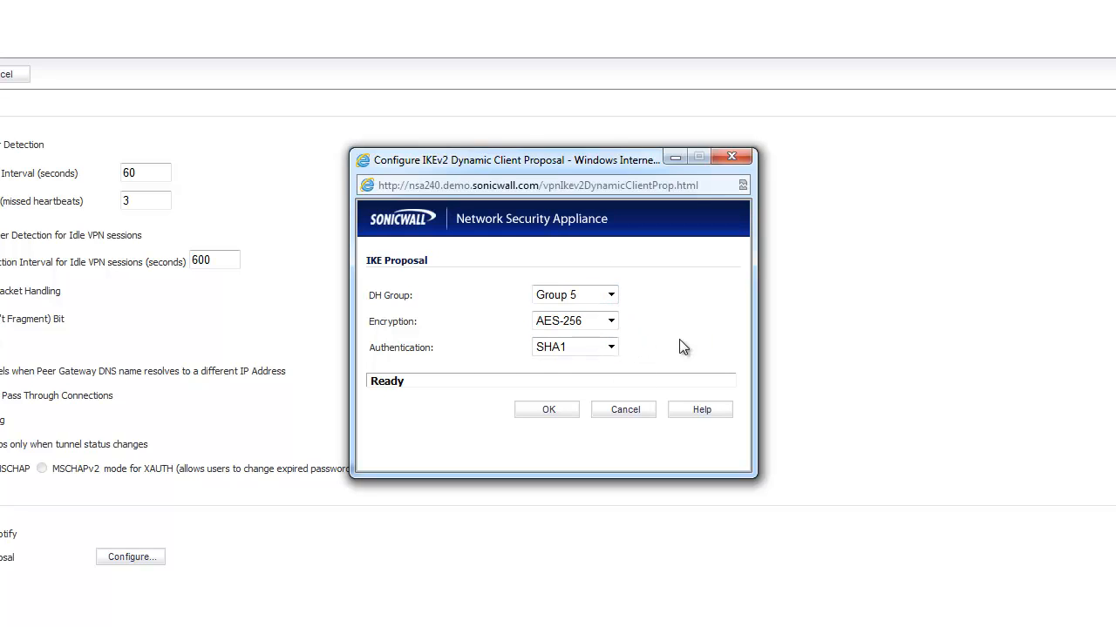
pyautogui.click(542, 410)
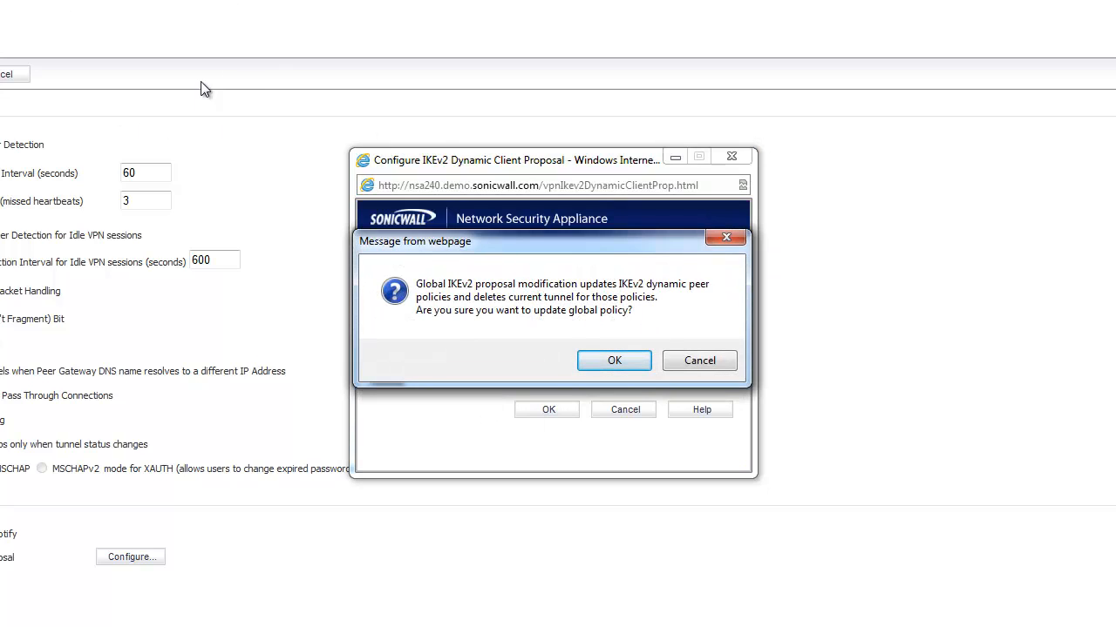
# Decline the global IKEv2 policy update and cancel the IKE Proposal dialog.
pyautogui.click(710, 364)
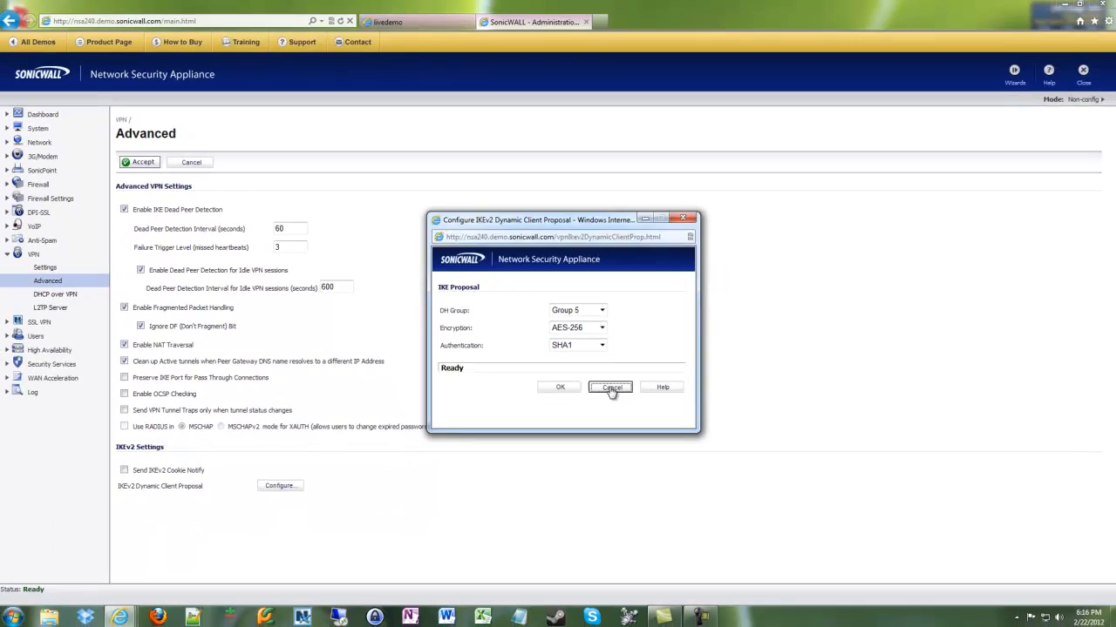
pyautogui.click(623, 410)
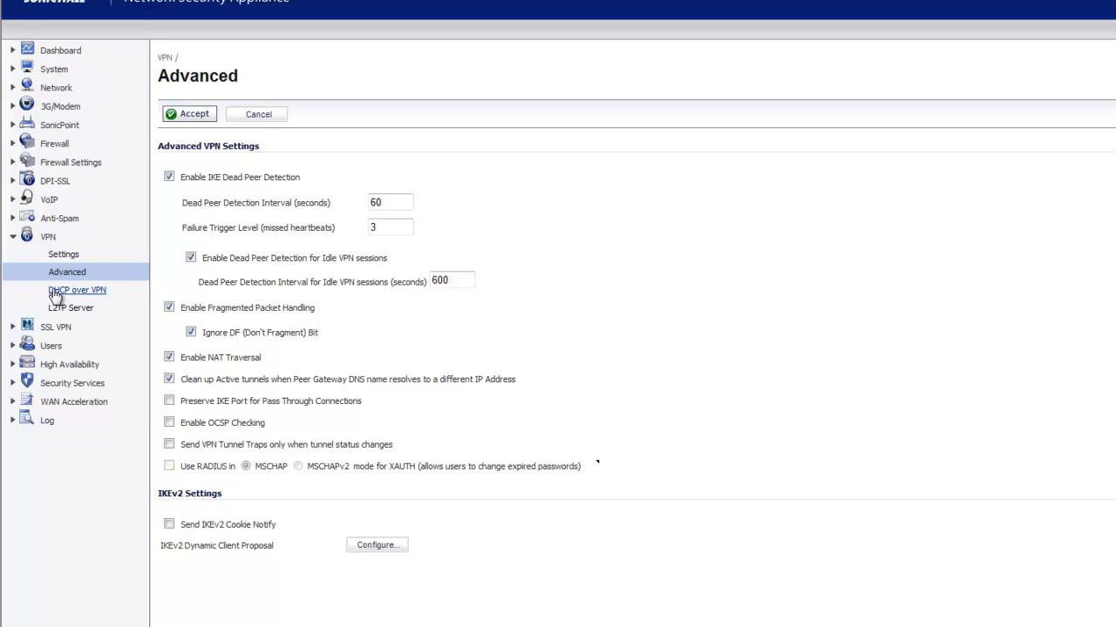
pyautogui.click(63, 253)
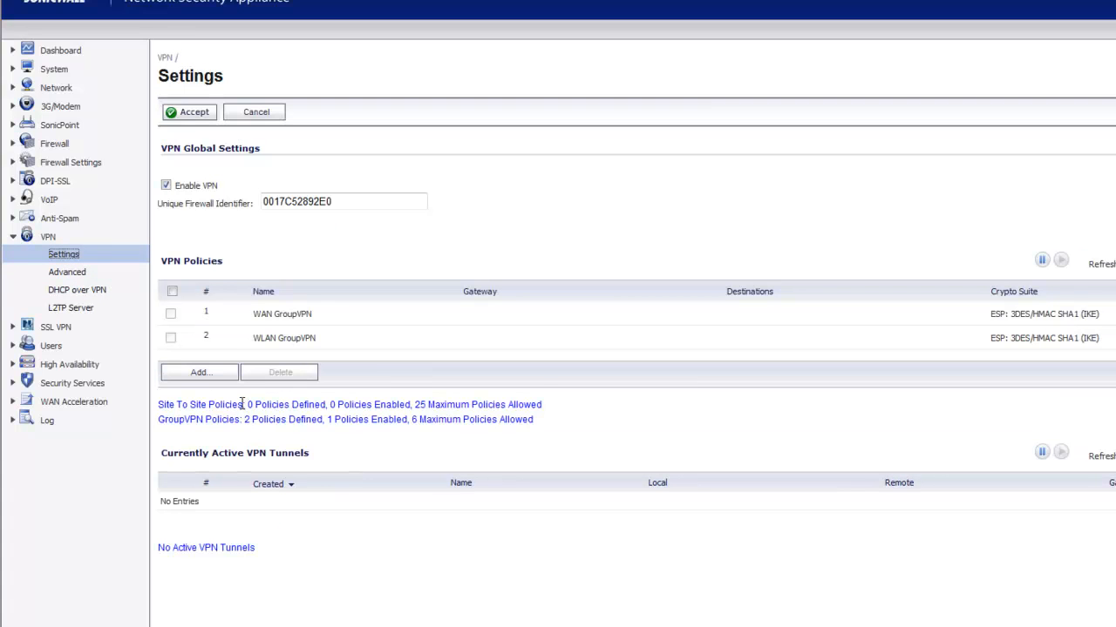
pyautogui.click(603, 225)
pyautogui.moveTo(251, 340); pyautogui.dragTo(319, 341)
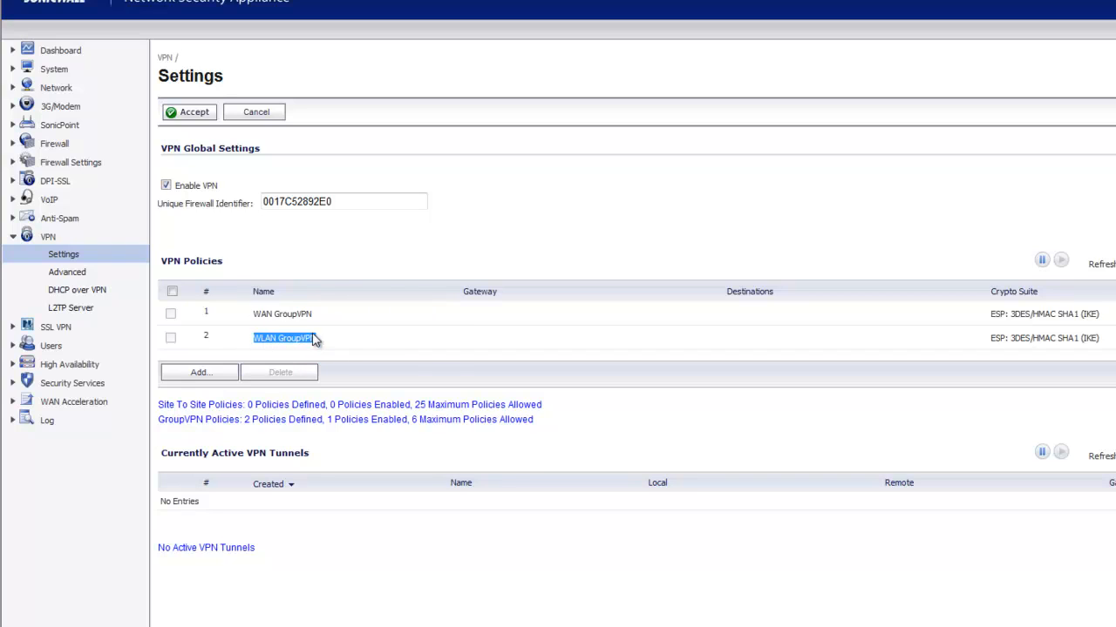
pyautogui.click(259, 314)
pyautogui.click(198, 375)
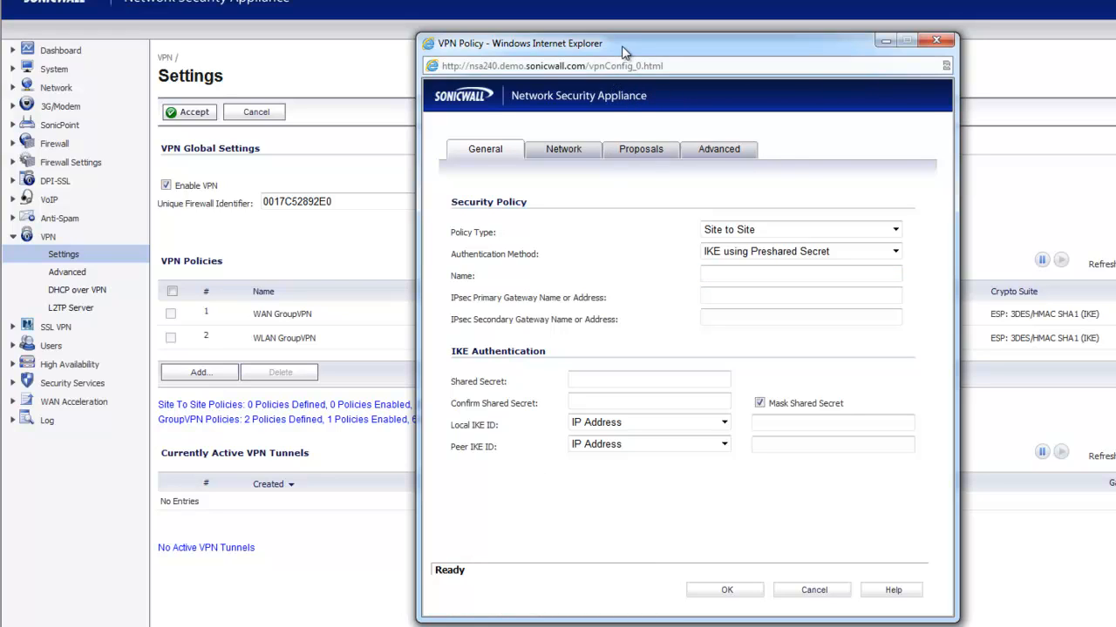
# Drag the new VPN Policy window slightly to the right.
pyautogui.moveTo(623, 46)
pyautogui.mouseDown()
pyautogui.moveTo(633, 62)
pyautogui.moveTo(642, 50)
pyautogui.mouseUp()
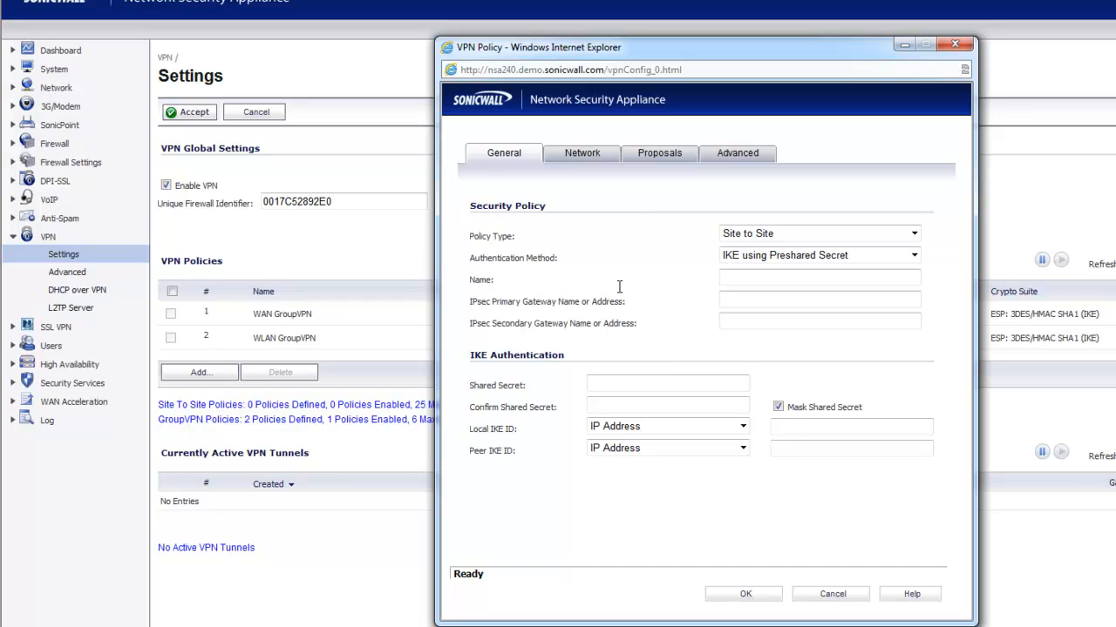
# Name the policy MyOtherSite with primary gateway 8.8.8.8 and secondary gateway 8.8.4.4.
pyautogui.click(753, 278)
pyautogui.write('MyOtherSite')
pyautogui.click(782, 304)
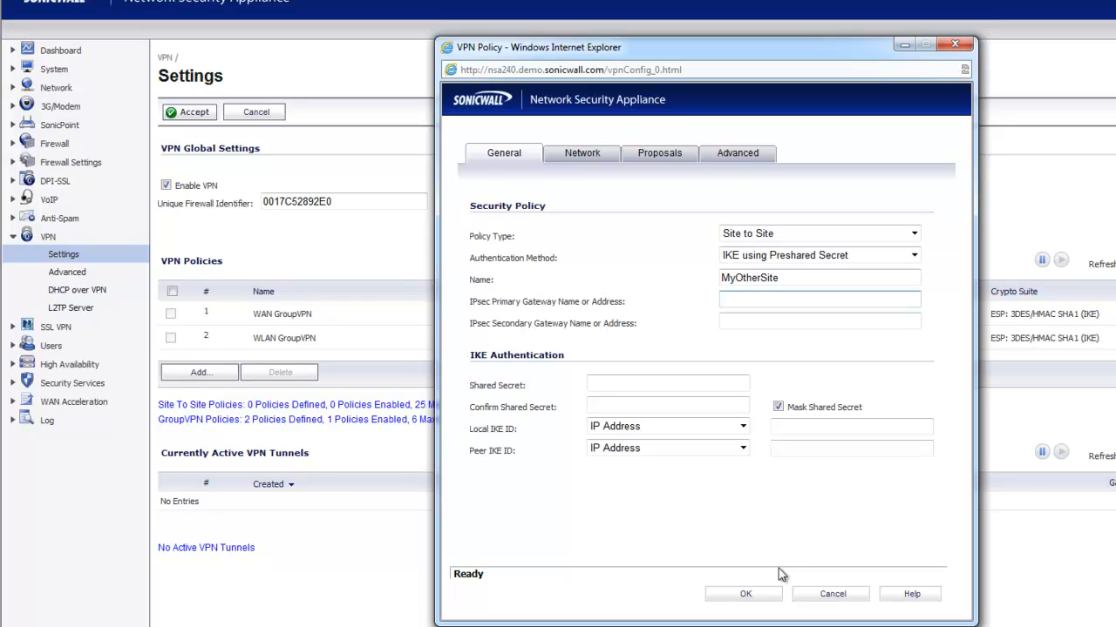
pyautogui.write('8.8.8.8')
pyautogui.click(730, 325)
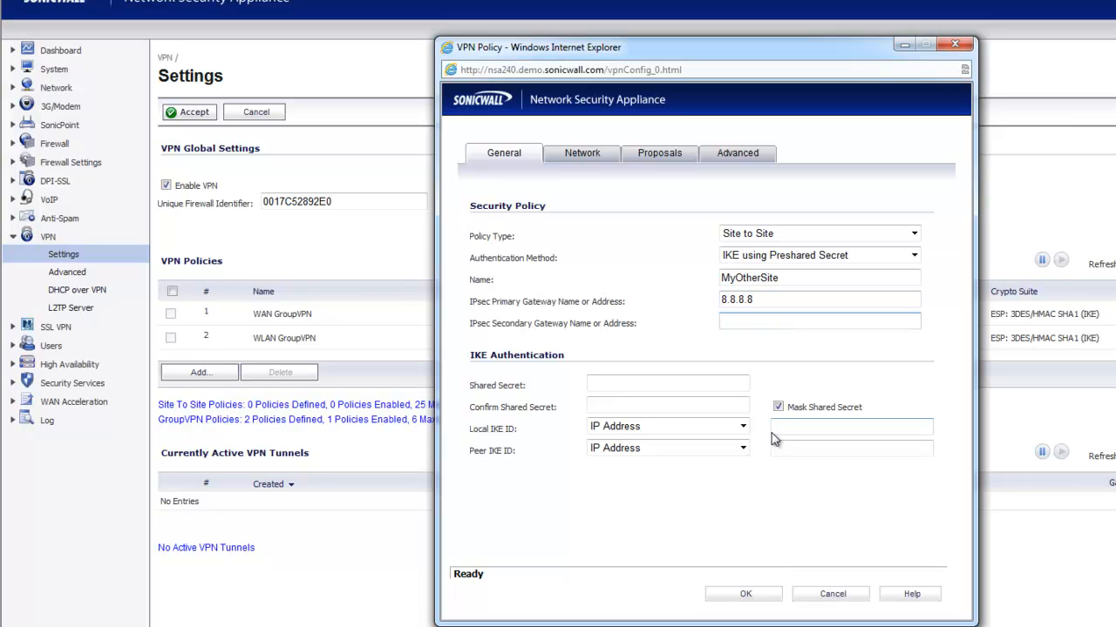
pyautogui.write('8.8.4.4')
pyautogui.click(662, 385)
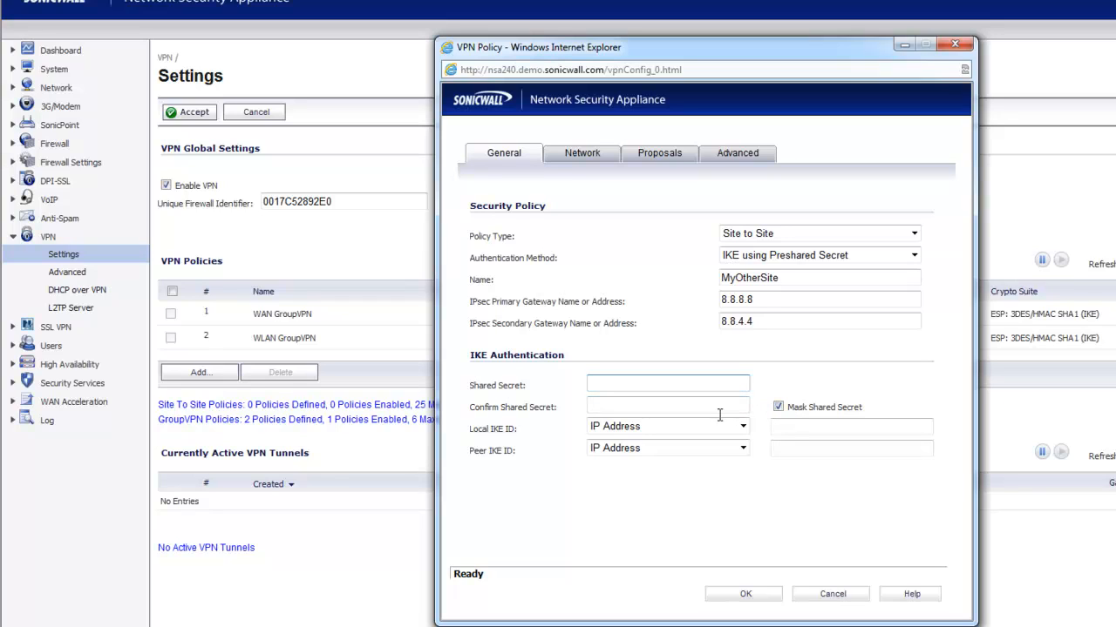
# Unmask the shared secret, enter it, and copy it into Confirm Shared Secret.
pyautogui.click(777, 407)
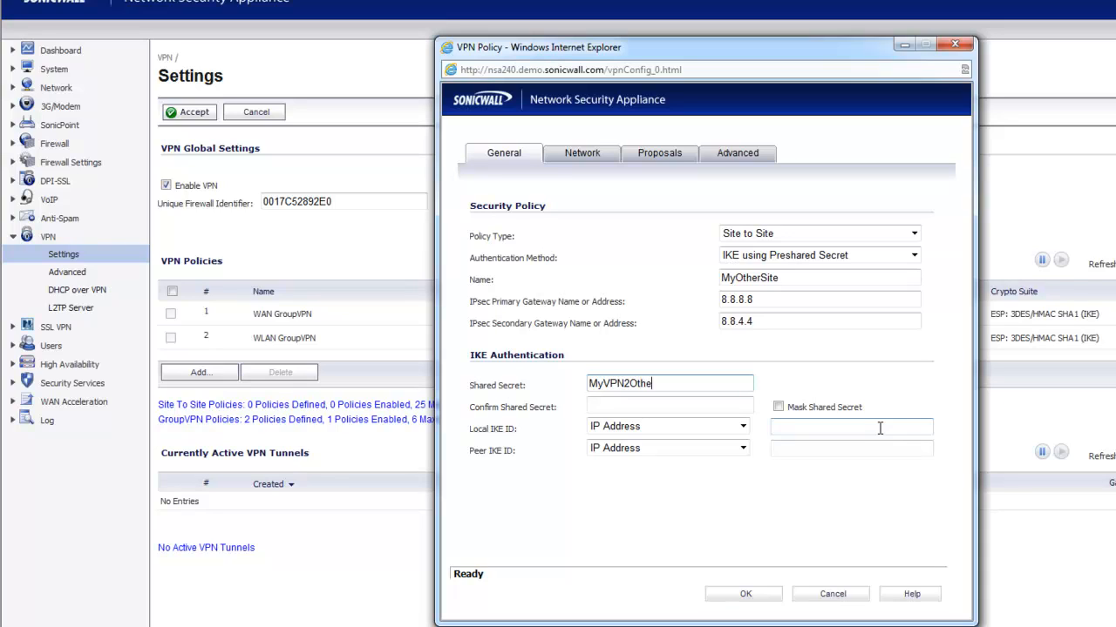
pyautogui.hotkey('ctrl', 'a')
pyautogui.hotkey('ctrl', 'c')
pyautogui.press('Tab')
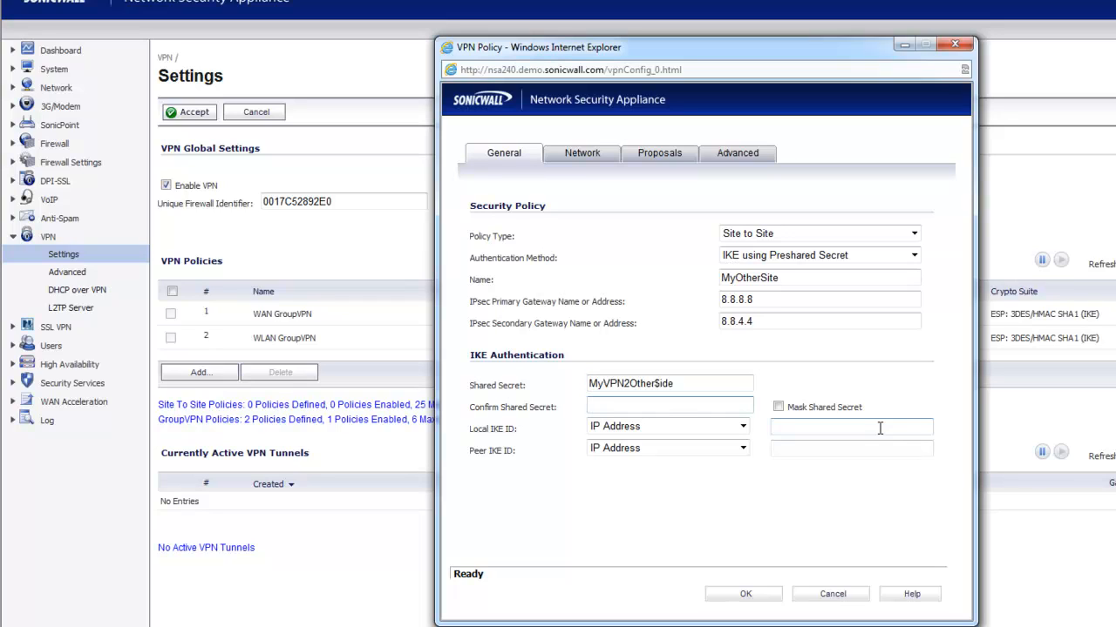
pyautogui.hotkey('ctrl', 'v')
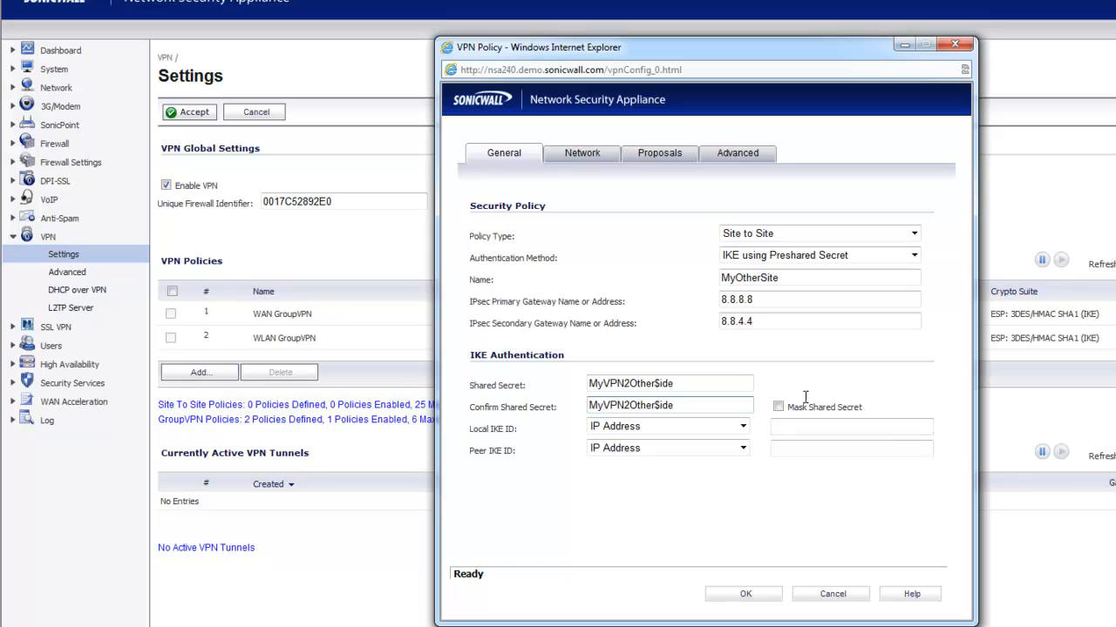
pyautogui.click(676, 498)
# Set both IKE IDs to Firewall Identifier: MyRouter locally and TheirRouter for the peer.
pyautogui.click(642, 427)
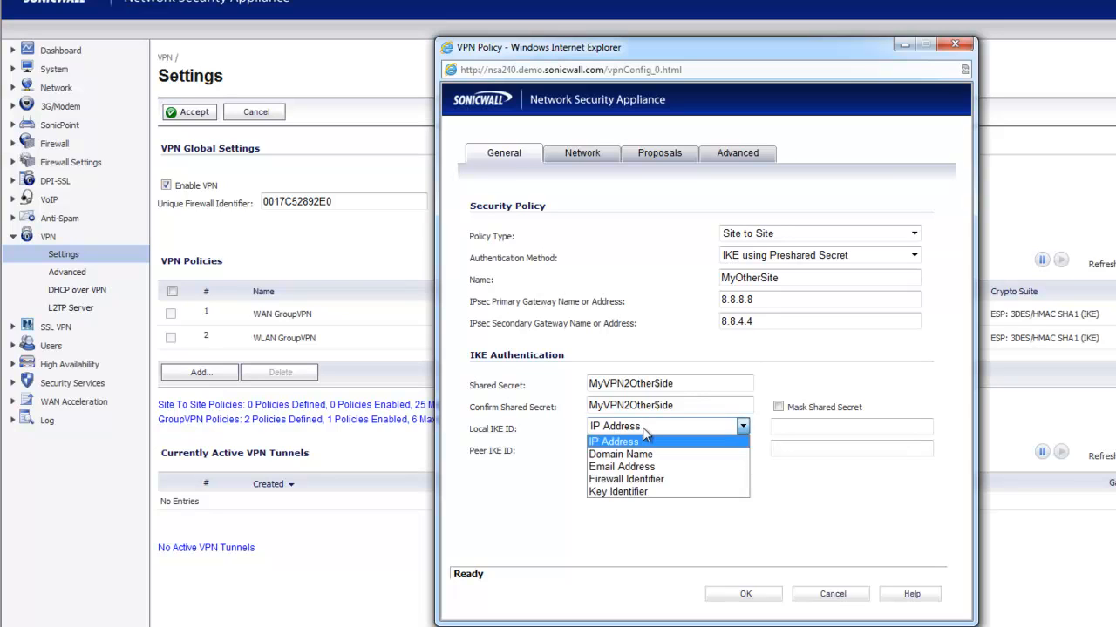
pyautogui.click(639, 481)
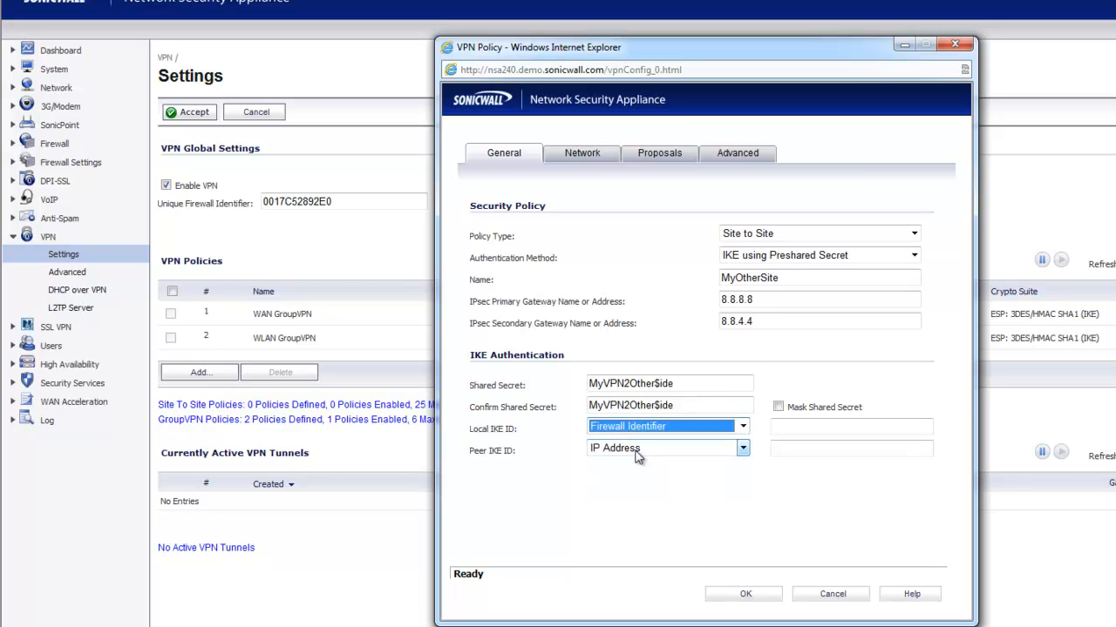
pyautogui.click(642, 449)
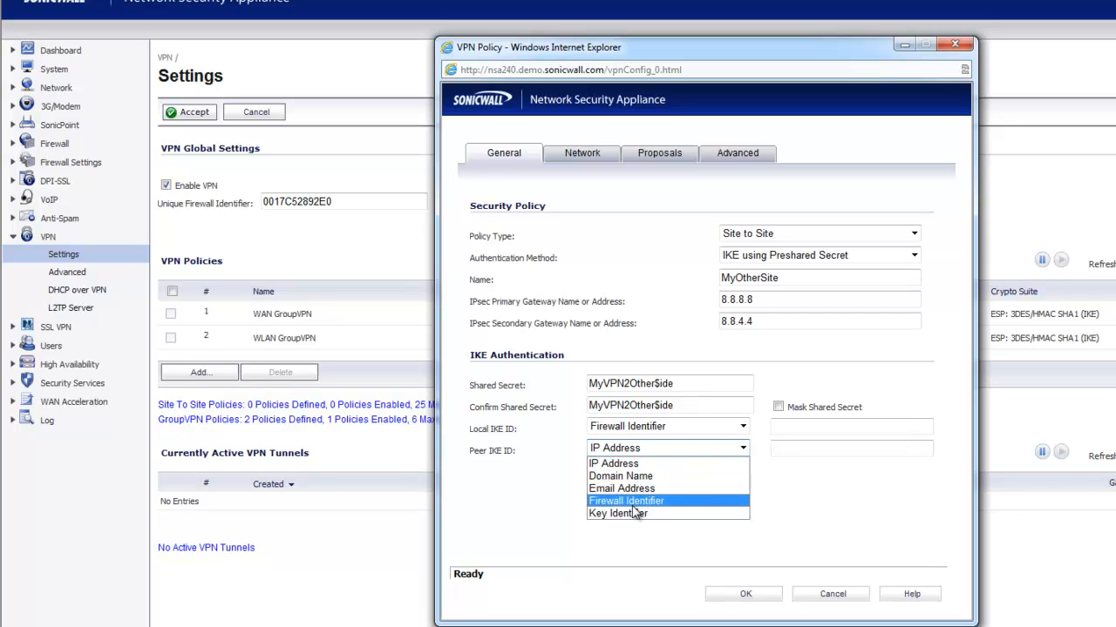
pyautogui.click(631, 503)
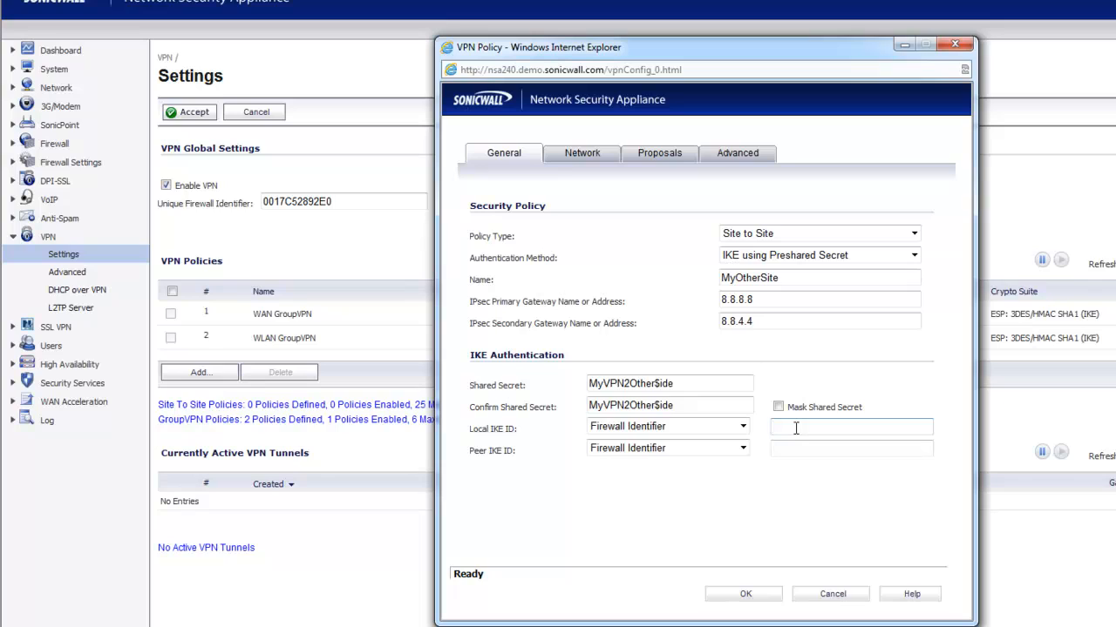
pyautogui.write('MyRouter')
pyautogui.click(799, 446)
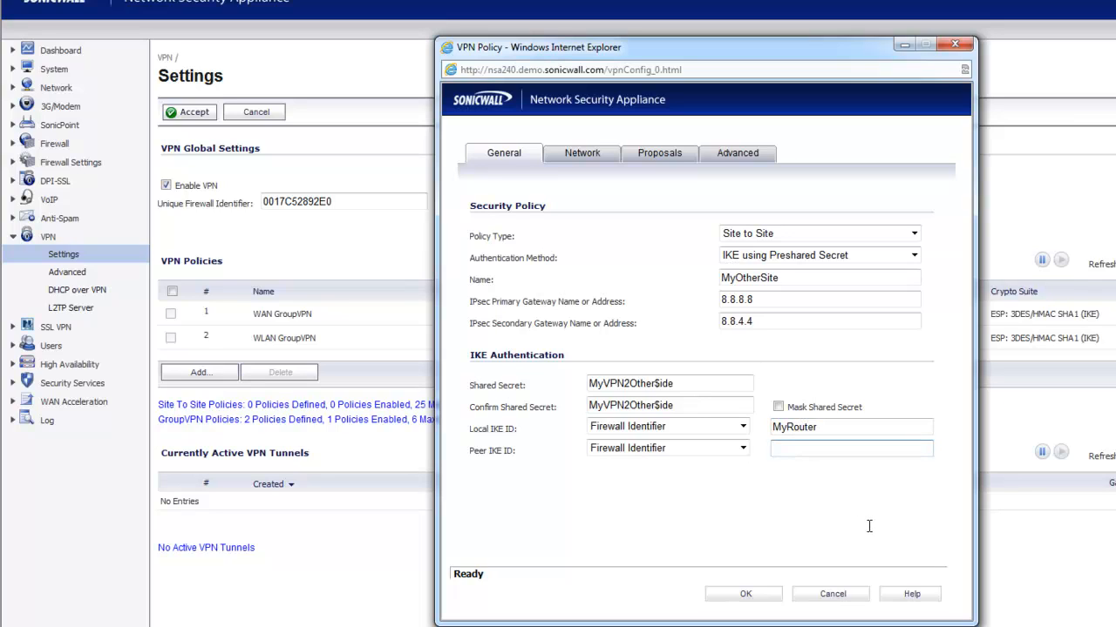
pyautogui.write('TheirRouter')
# Recheck that the local IKE ID stays Firewall Identifier, then go to the Network tab.
pyautogui.click(732, 427)
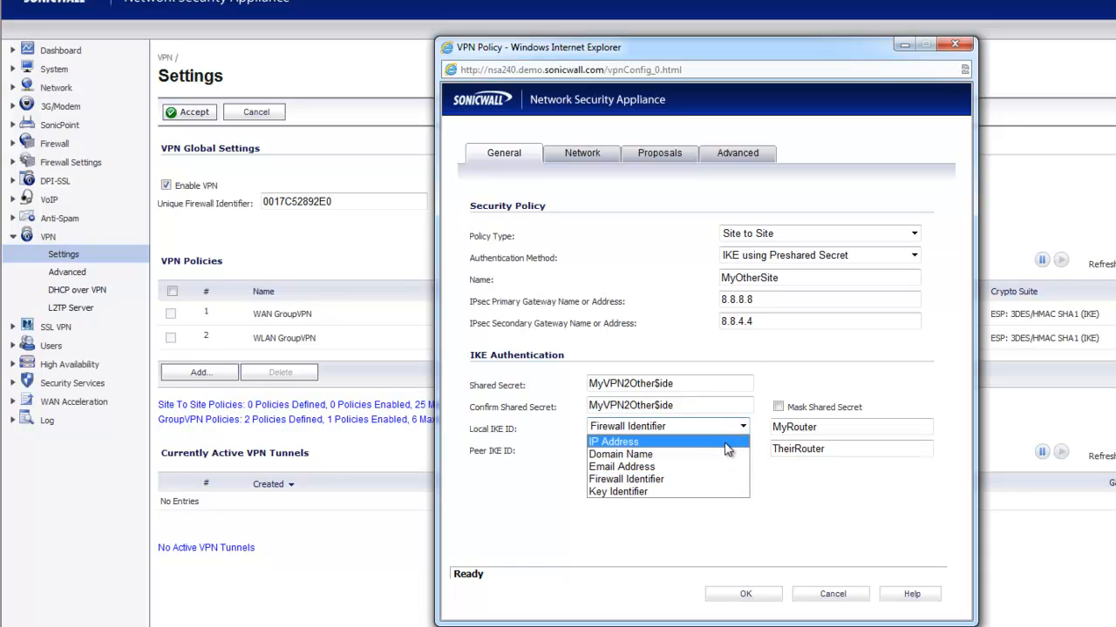
pyautogui.click(844, 540)
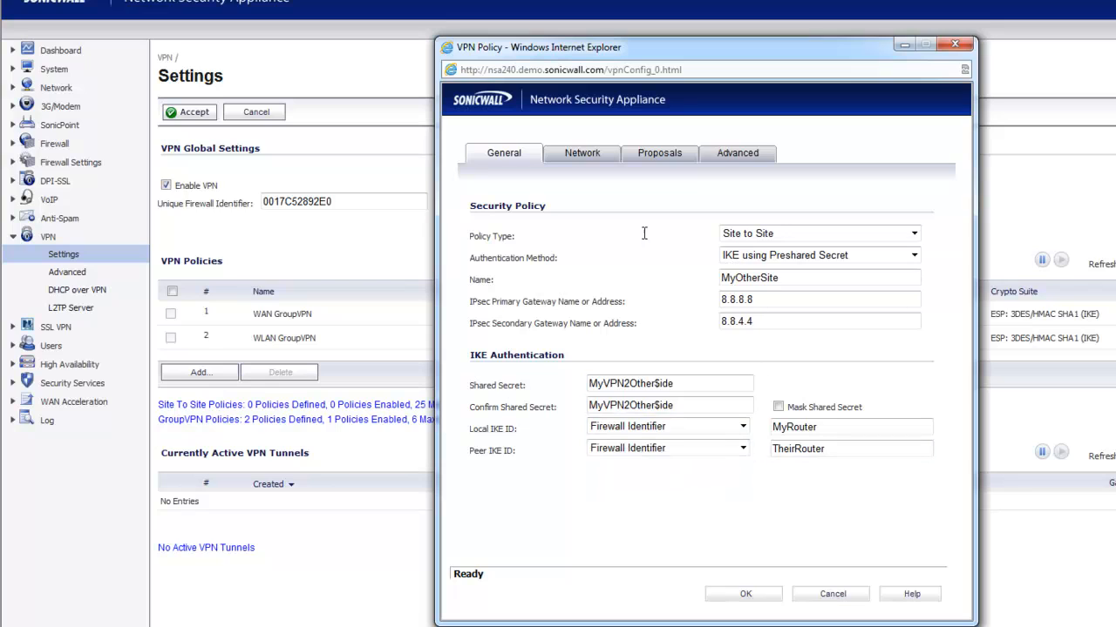
pyautogui.click(582, 157)
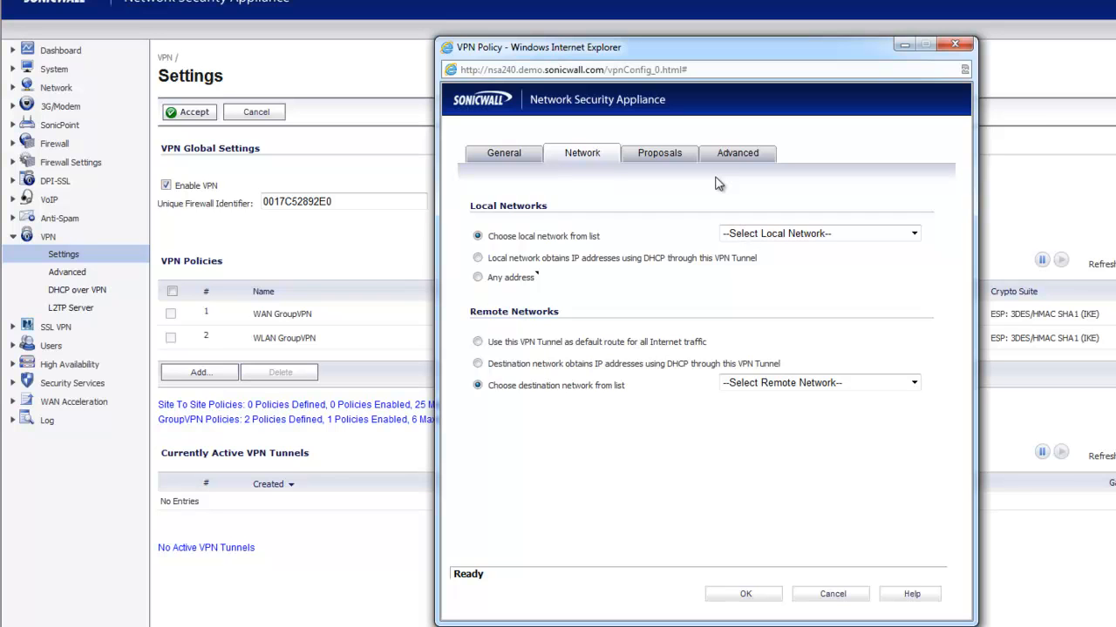
# Set the local network to LAN Subnets, after briefly trying X0 Subnet.
pyautogui.click(770, 236)
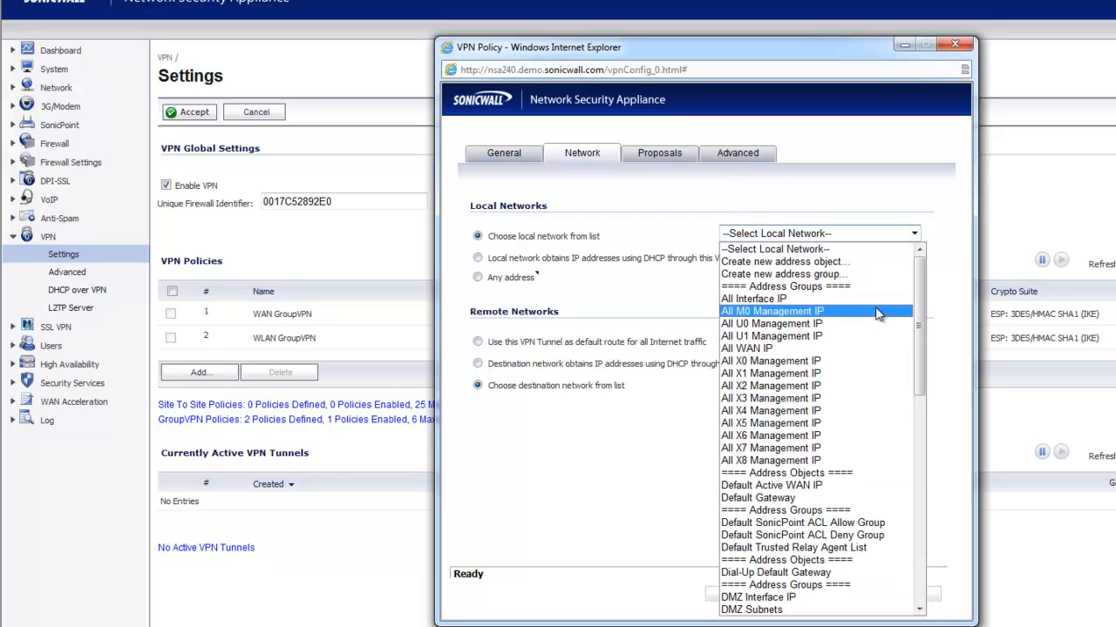
pyautogui.moveTo(919, 332); pyautogui.dragTo(930, 471)
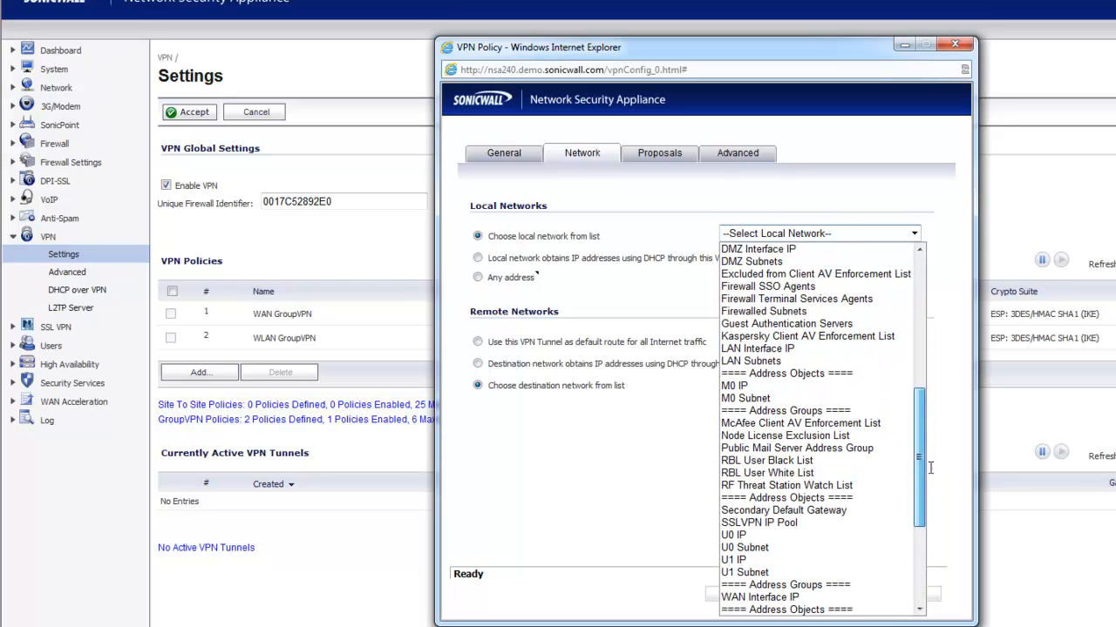
pyautogui.click(848, 360)
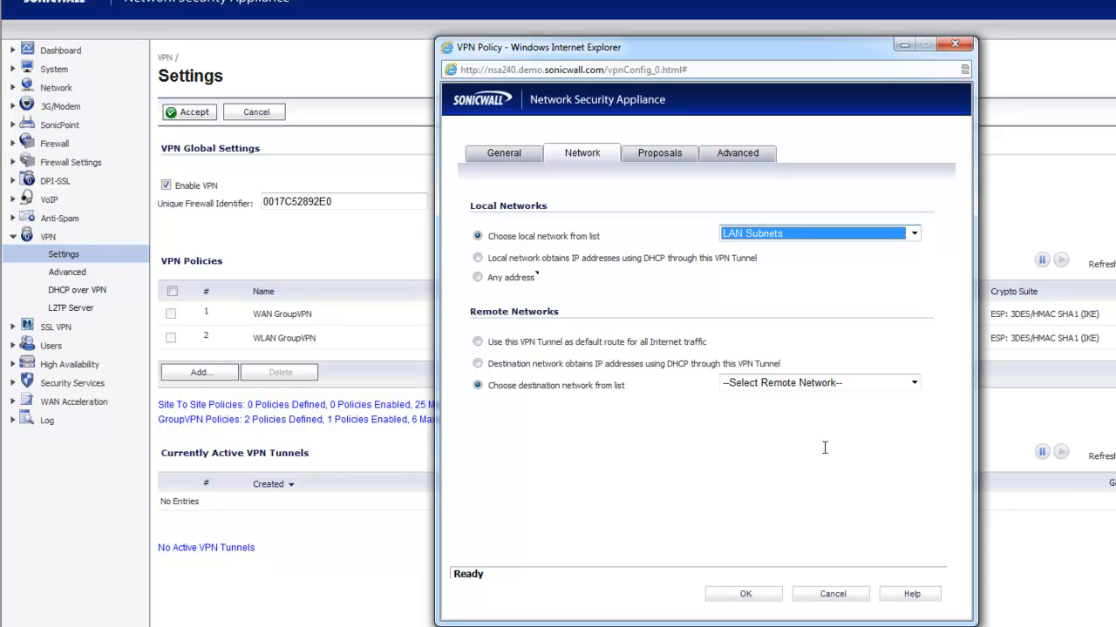
pyautogui.click(914, 234)
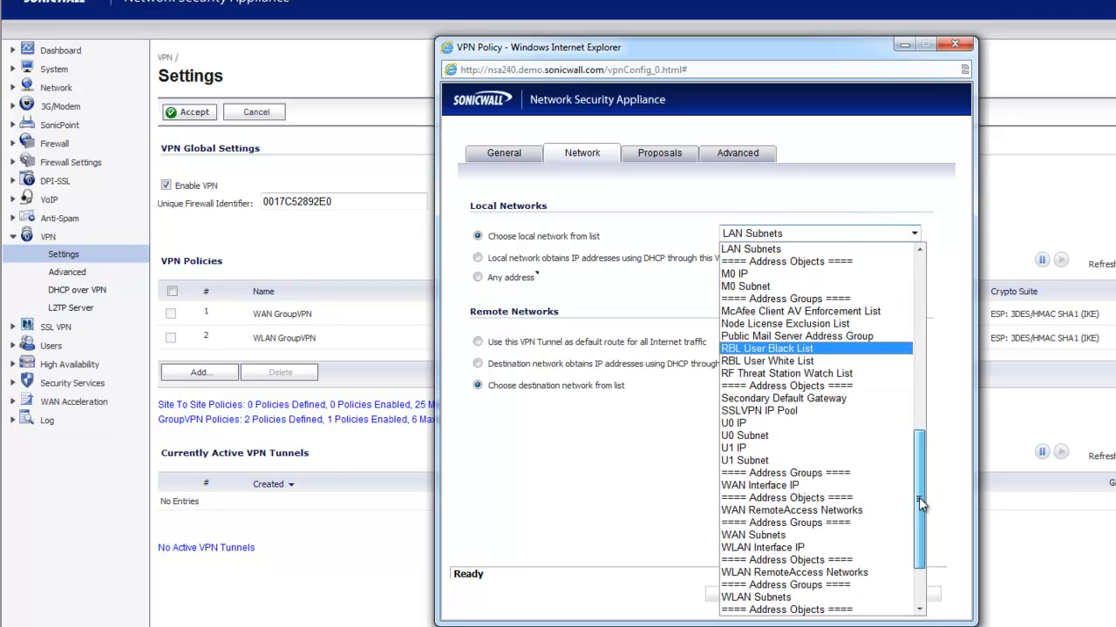
pyautogui.moveTo(919, 497); pyautogui.dragTo(917, 545)
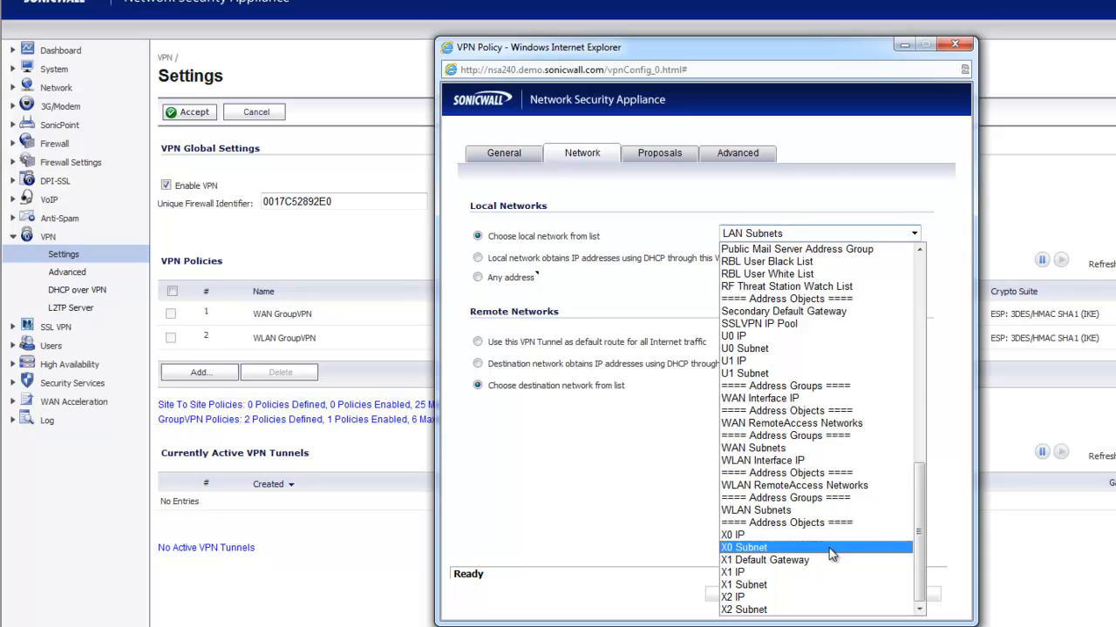
pyautogui.click(831, 547)
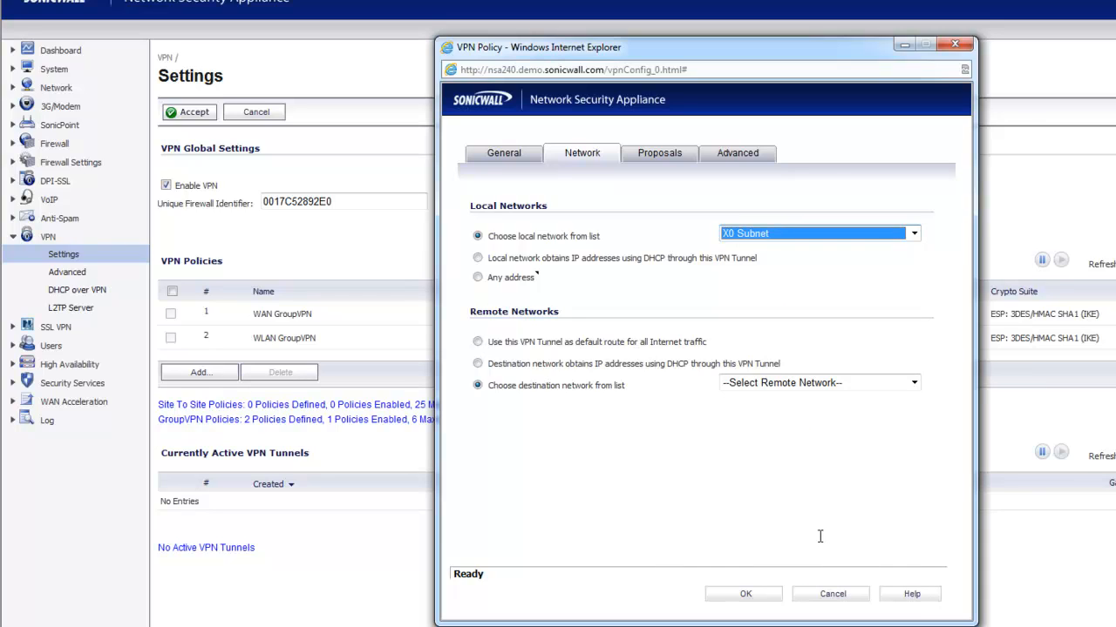
pyautogui.click(912, 234)
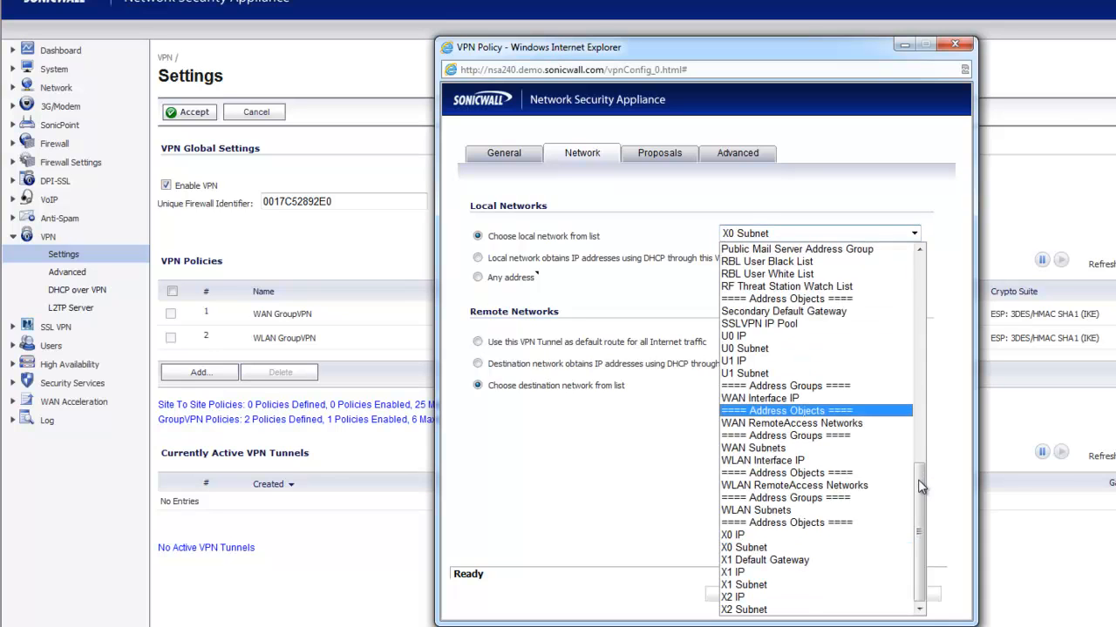
pyautogui.moveTo(919, 480); pyautogui.dragTo(922, 390)
pyautogui.click(860, 409)
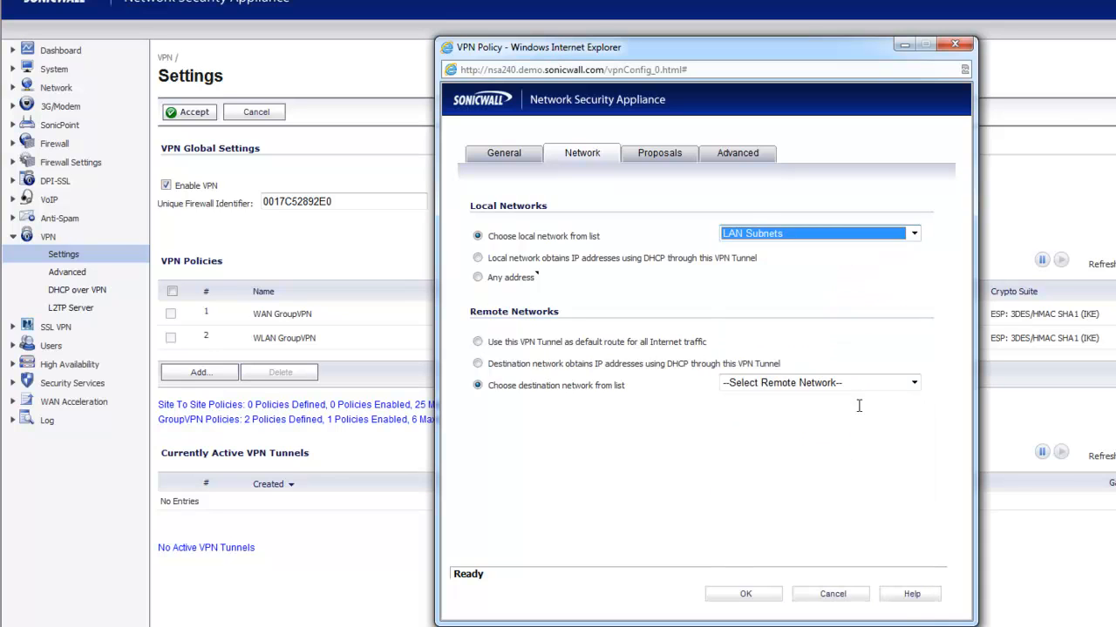
pyautogui.click(839, 424)
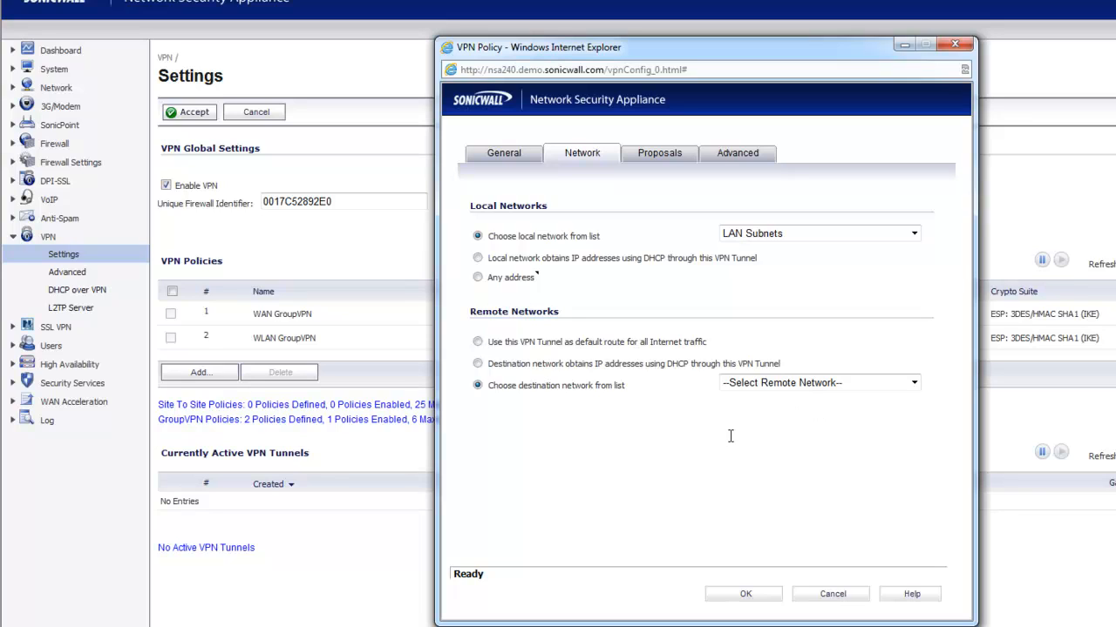
pyautogui.click(818, 388)
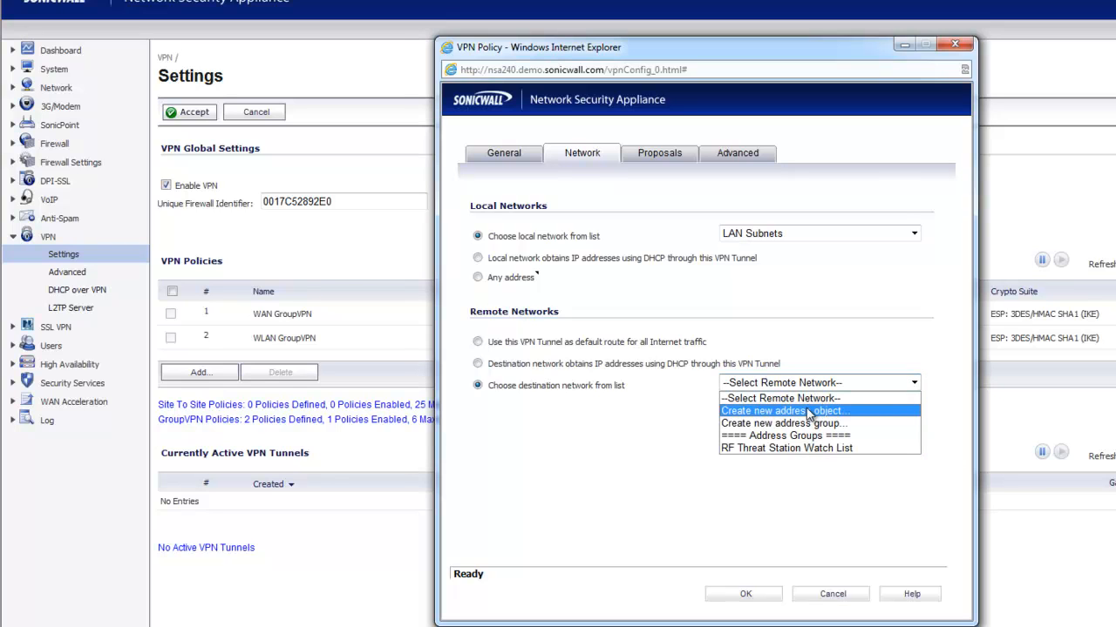
pyautogui.click(809, 411)
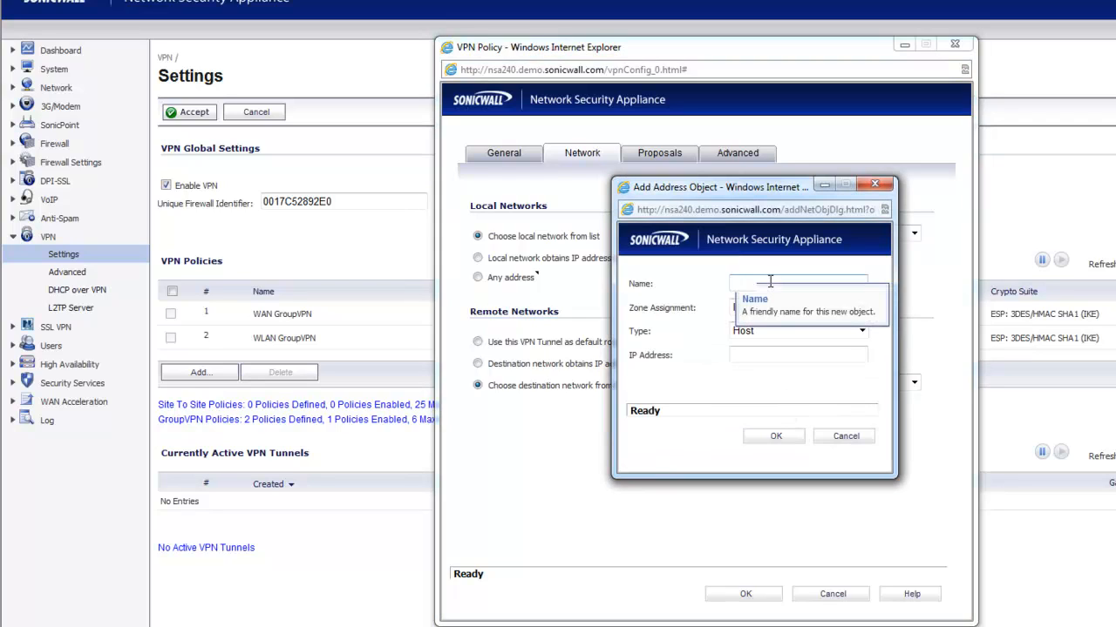
pyautogui.write('TheirNetwork')
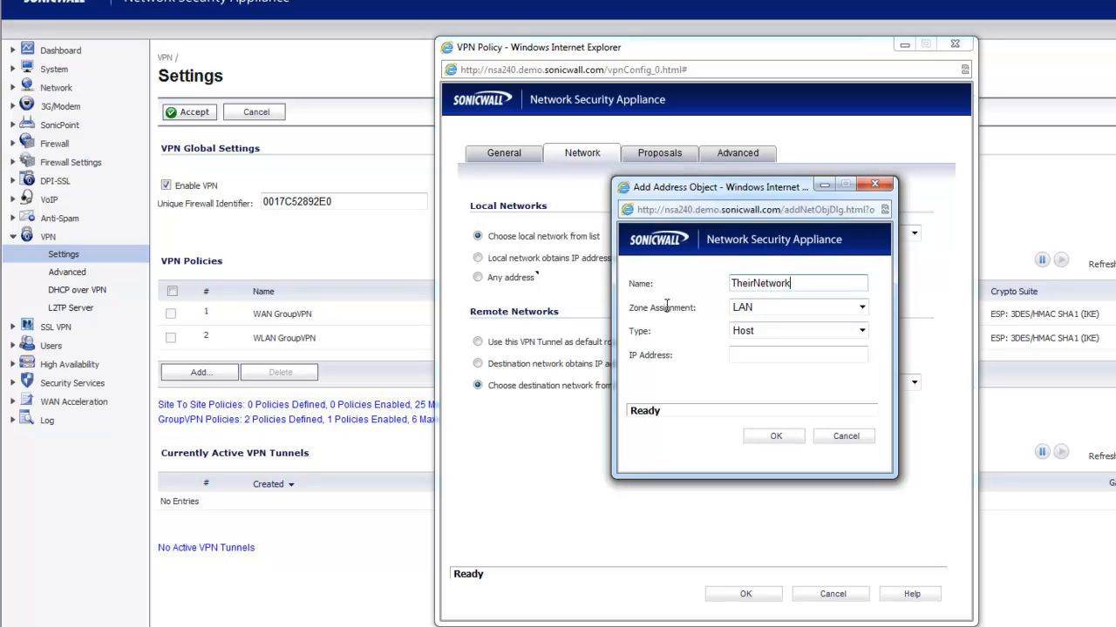
pyautogui.click(741, 310)
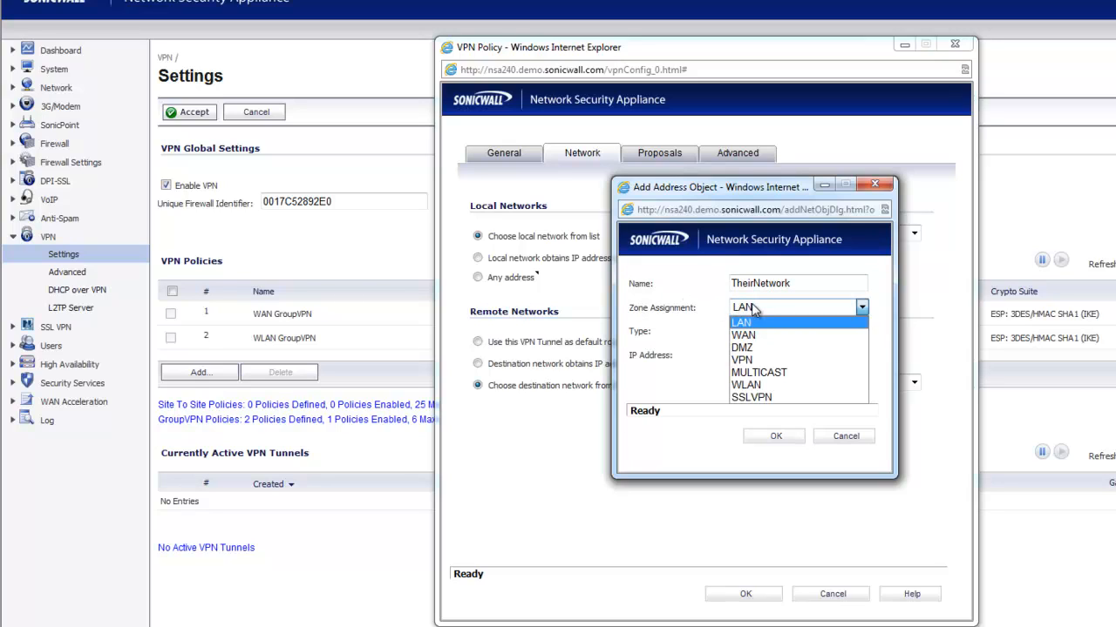
pyautogui.click(754, 360)
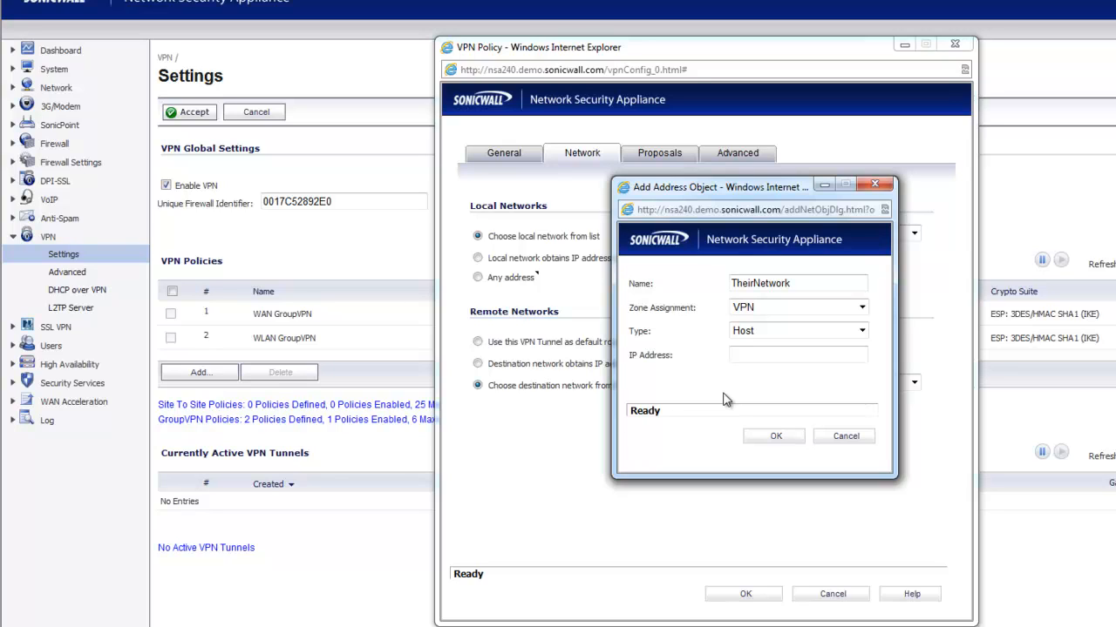
pyautogui.click(769, 333)
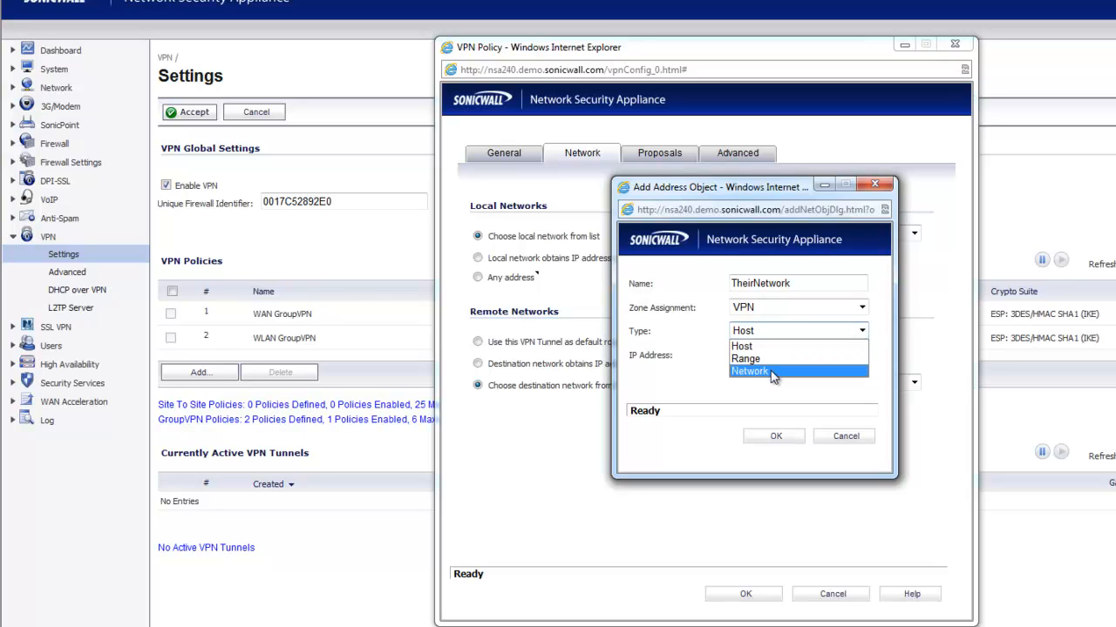
pyautogui.click(740, 373)
pyautogui.click(771, 354)
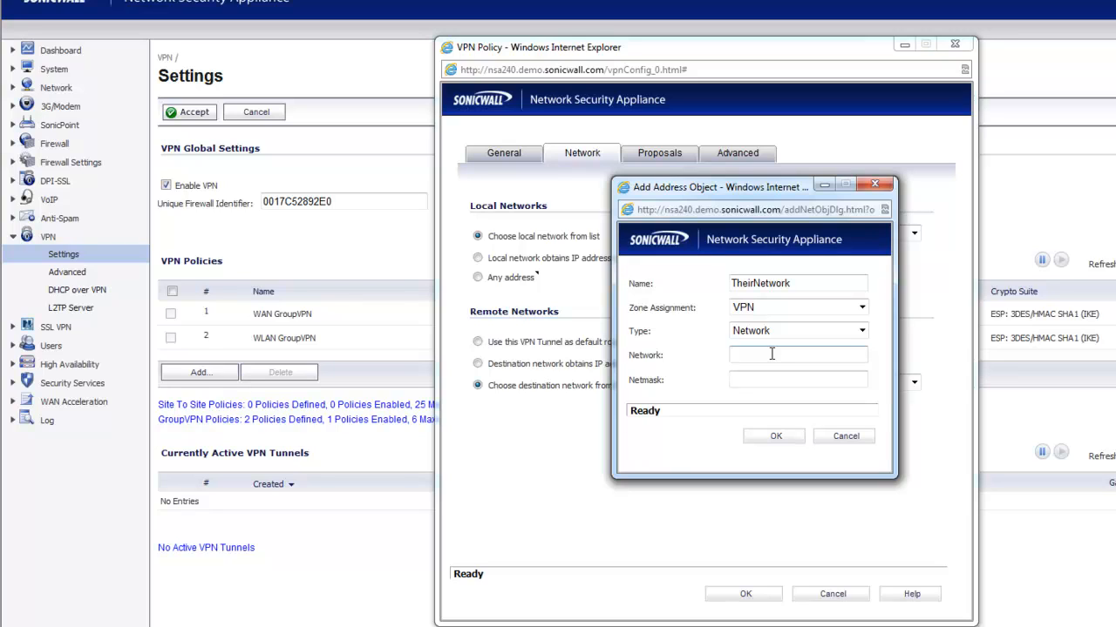
pyautogui.write('192.168.2.0')
pyautogui.click(739, 381)
pyautogui.write('255.255.255.0')
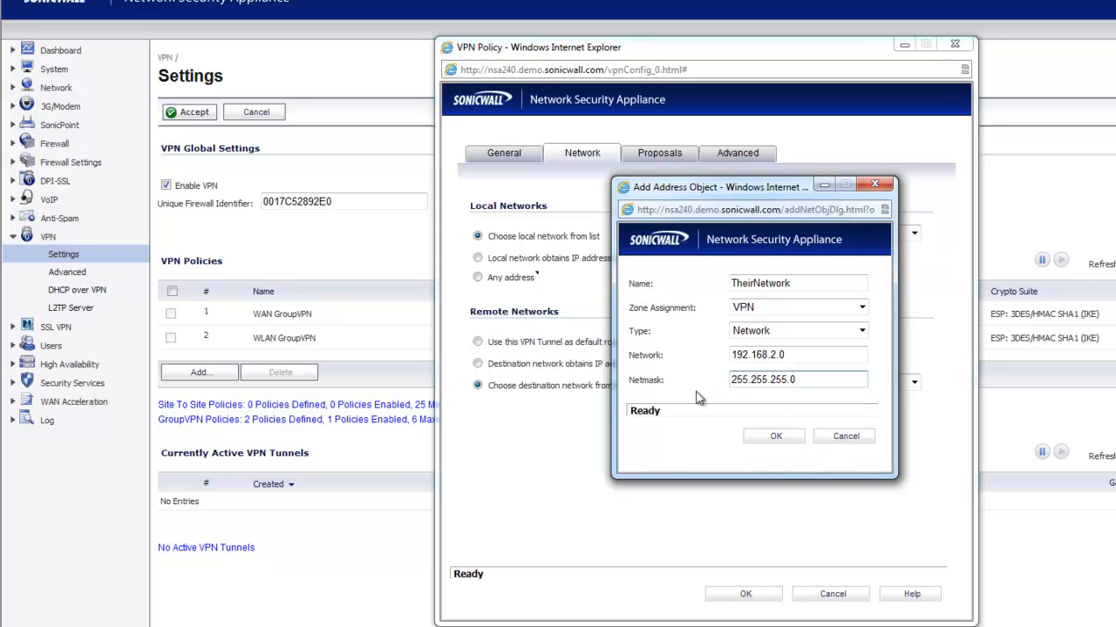
pyautogui.click(846, 437)
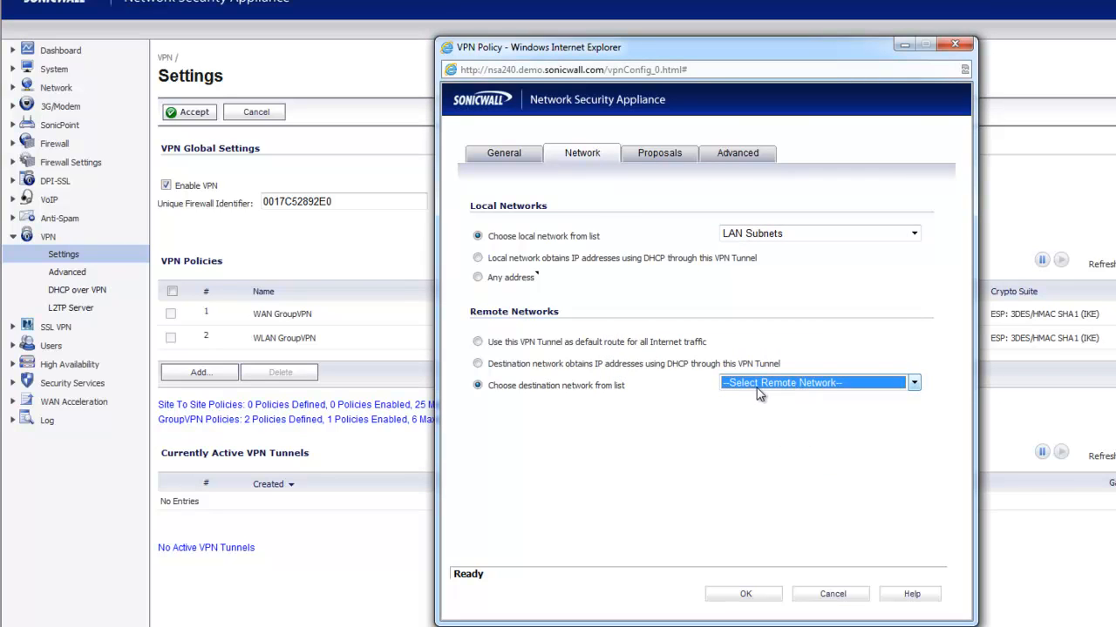
# Show the MyOtherSite policy's Proposals tab, listing its Main Mode, Group 2, 3DES and SHA1 settings.
pyautogui.click(660, 154)
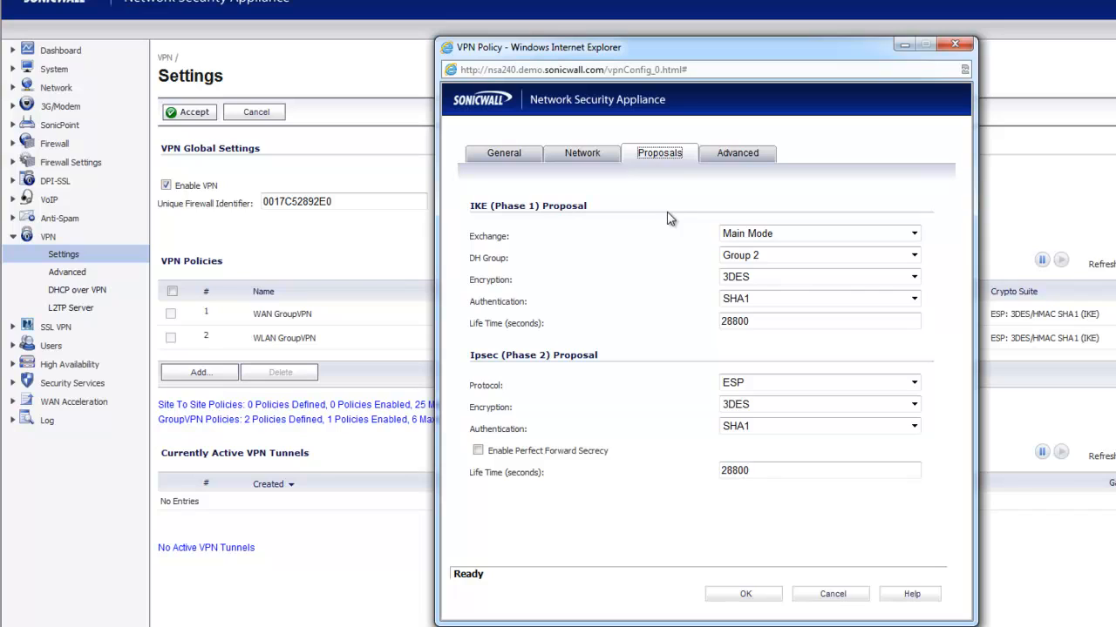
# Change IKE Phase 1 from Main Mode, Group 2, 3DES to IKEv2 Mode, Group 5, AES-256.
pyautogui.click(736, 236)
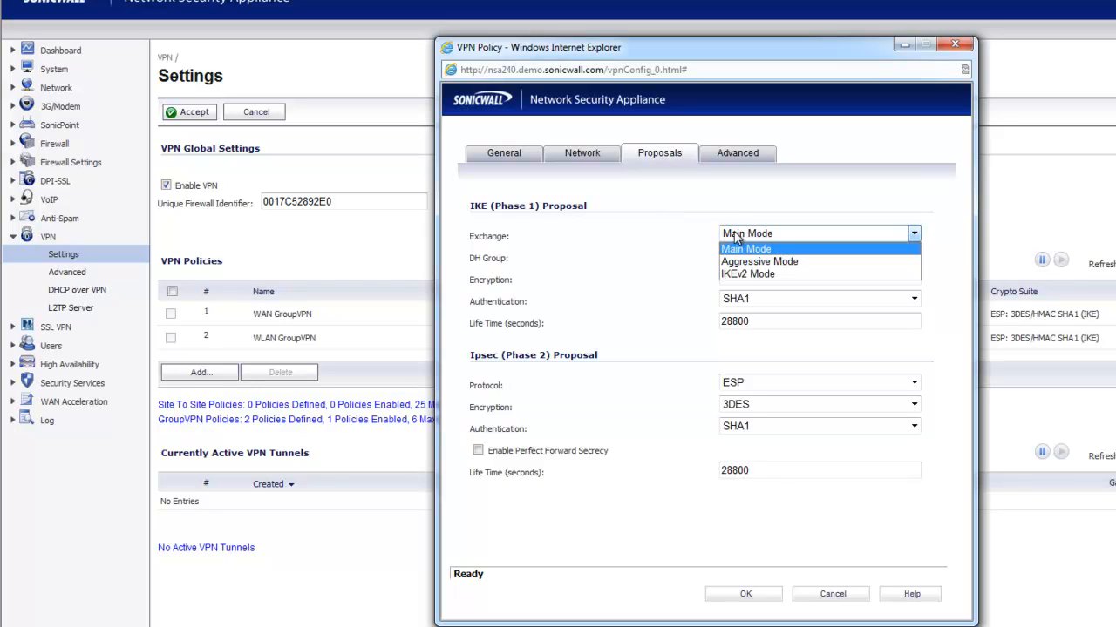
pyautogui.click(732, 274)
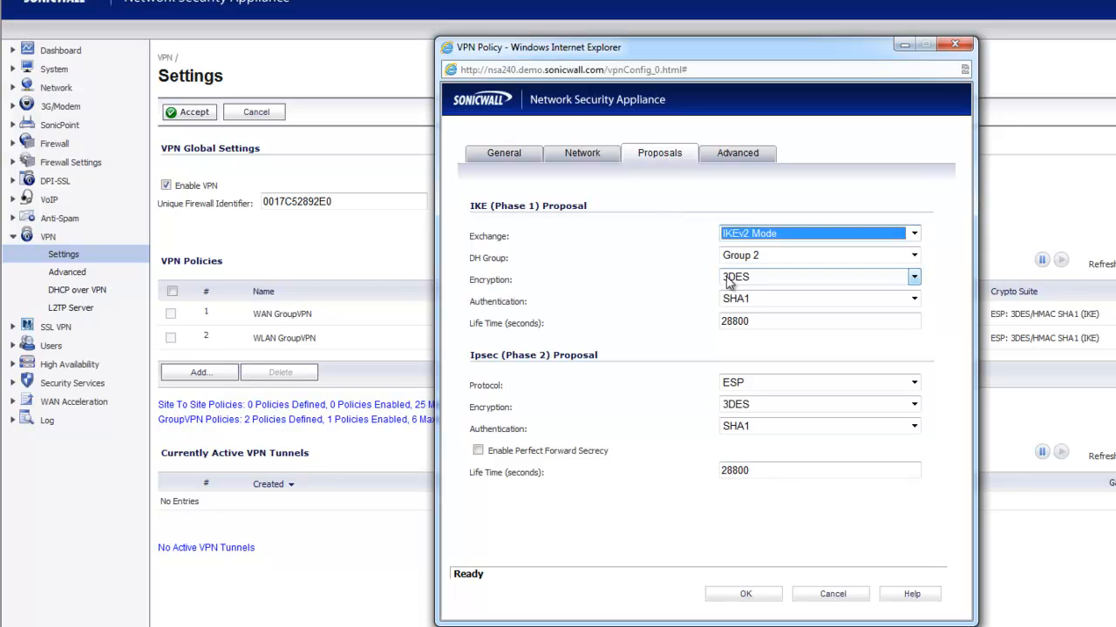
pyautogui.click(675, 291)
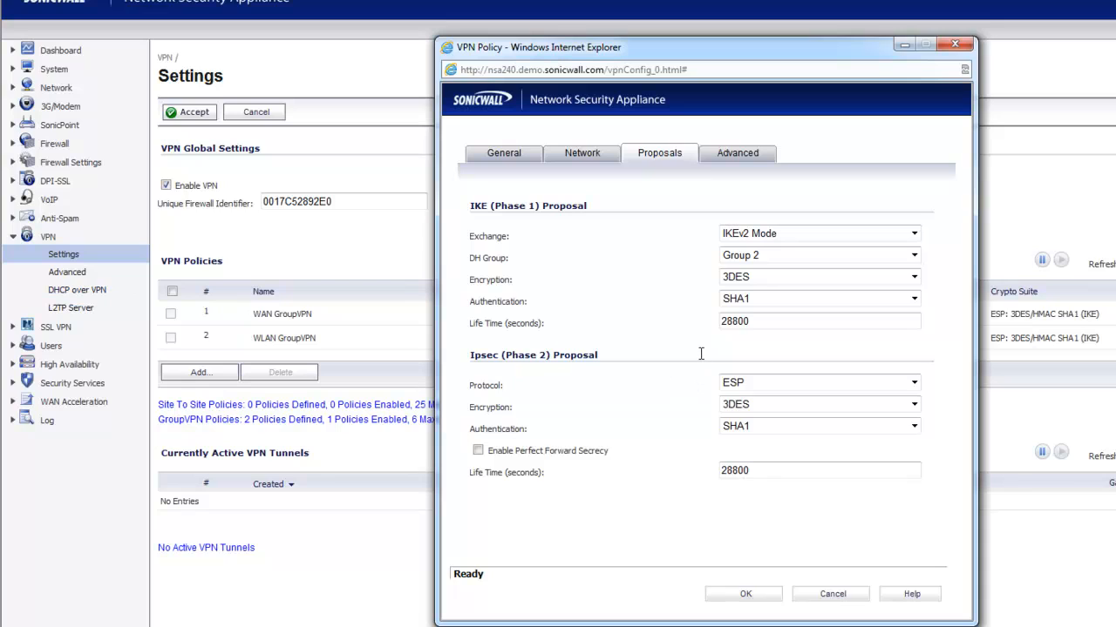
pyautogui.click(746, 257)
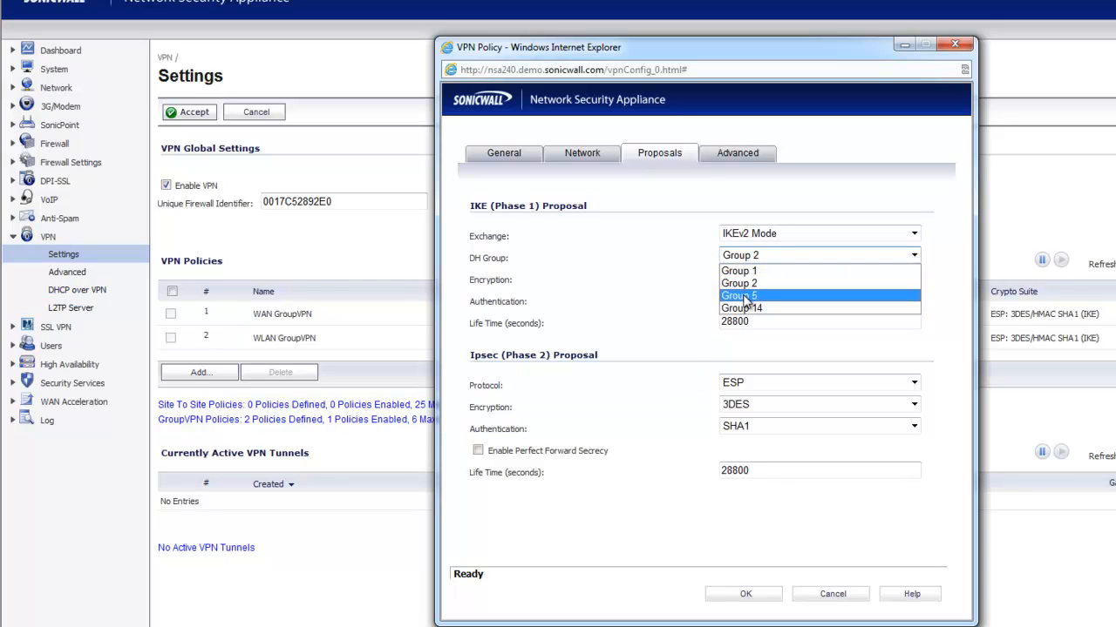
pyautogui.click(739, 296)
pyautogui.click(784, 278)
pyautogui.click(740, 339)
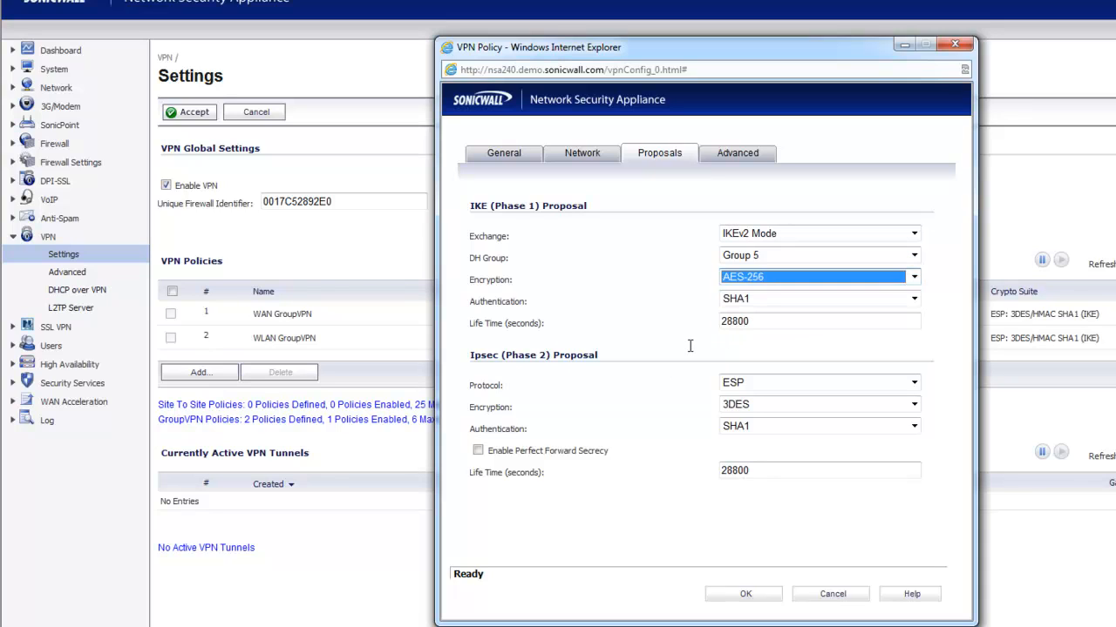
pyautogui.click(688, 346)
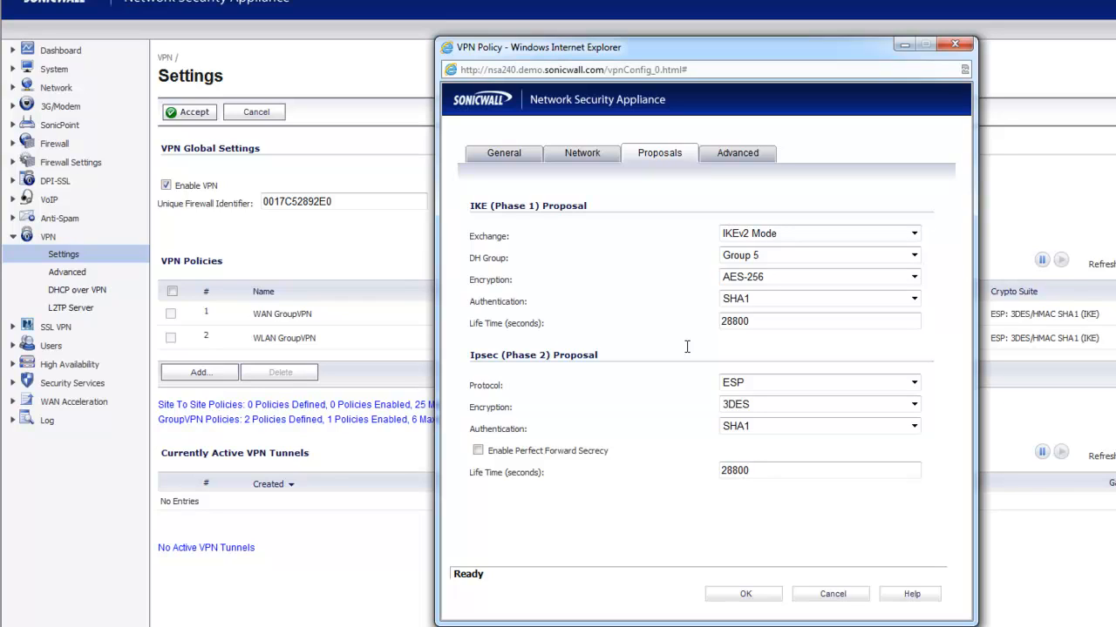
# Switch IPsec Phase 2 encryption to AES-256, keeping ESP and SHA1 authentication.
pyautogui.click(732, 405)
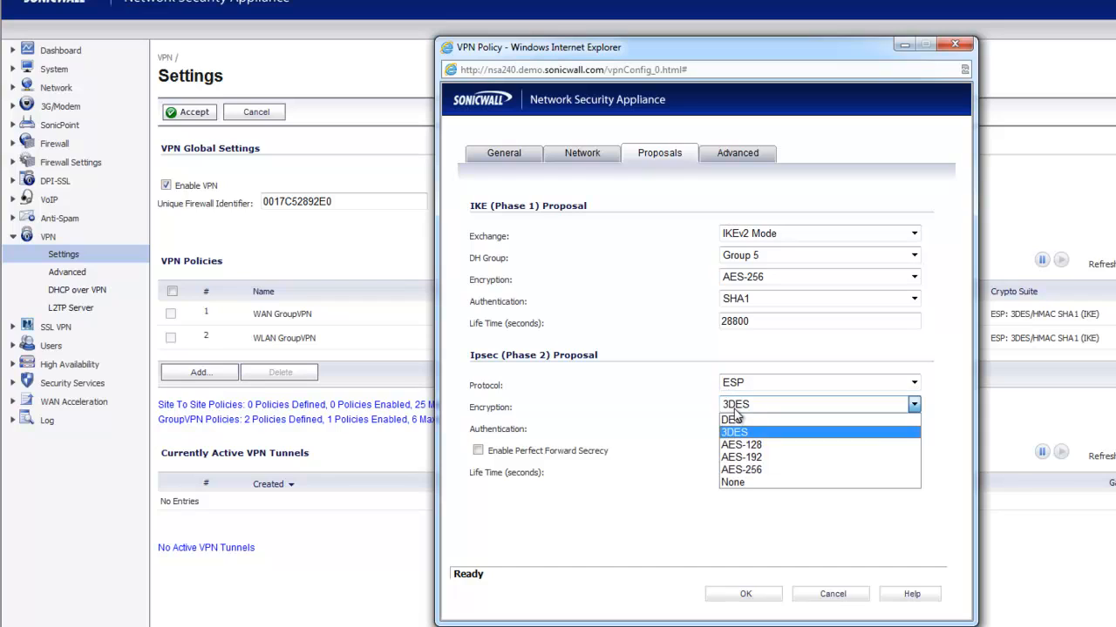
pyautogui.click(745, 471)
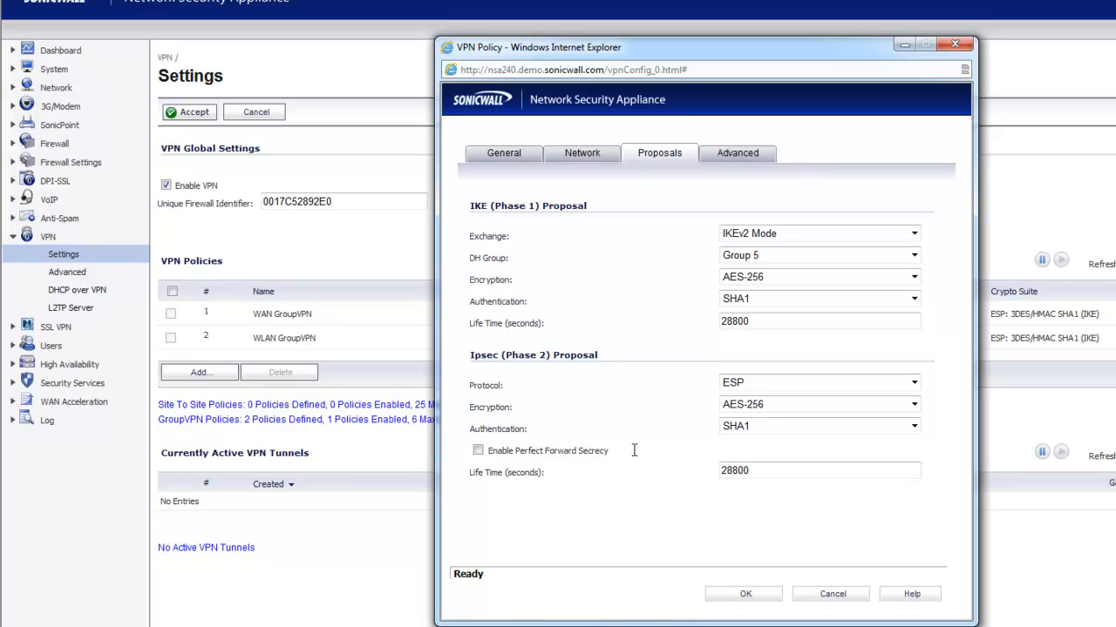
pyautogui.moveTo(629, 452); pyautogui.dragTo(469, 455)
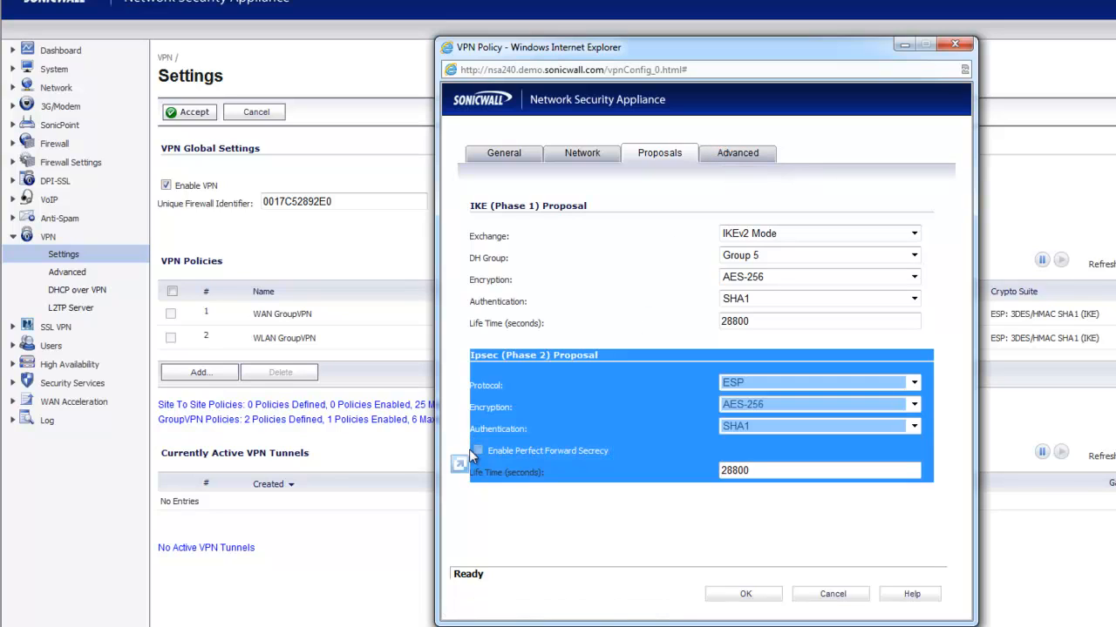
pyautogui.click(613, 469)
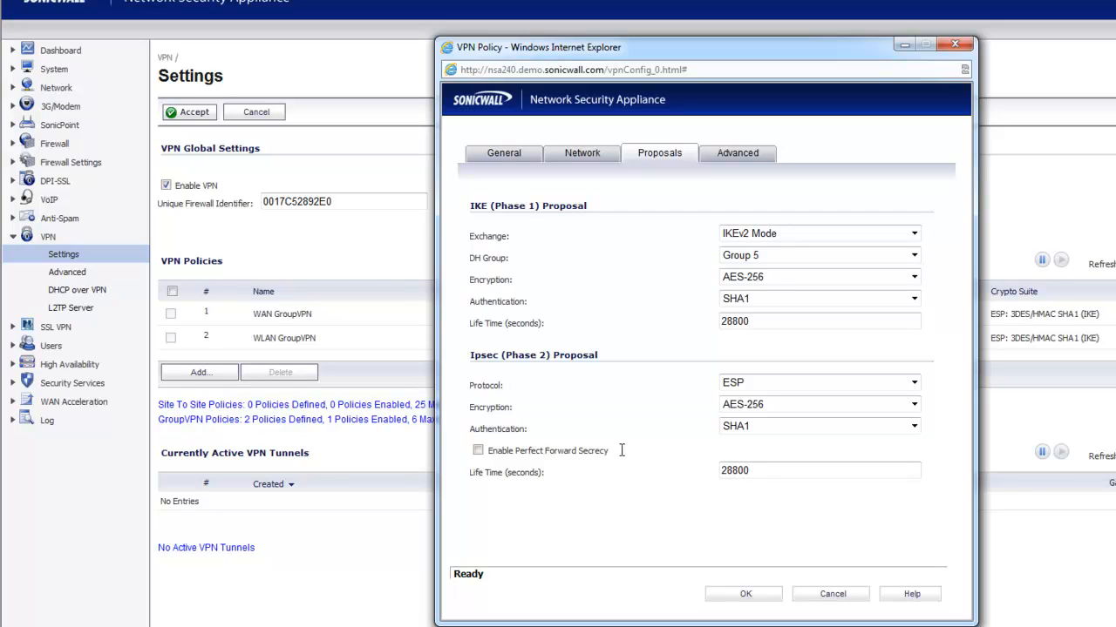
# Review the Phase 1 encryption and 28800-second lifetime on Proposals, then show the Advanced settings.
pyautogui.click(725, 157)
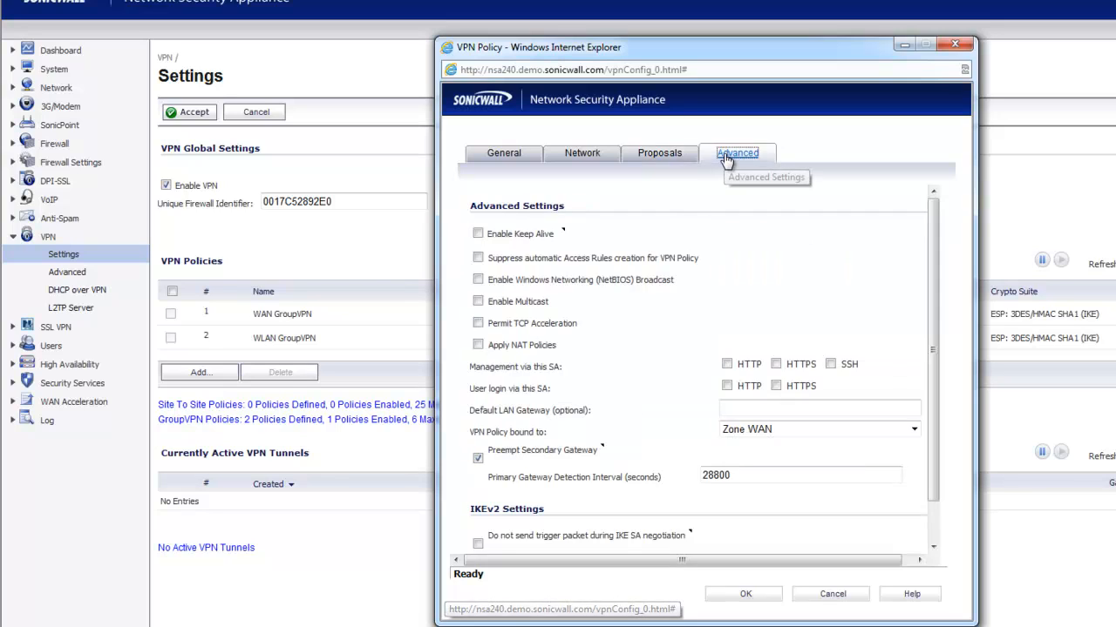
pyautogui.click(660, 155)
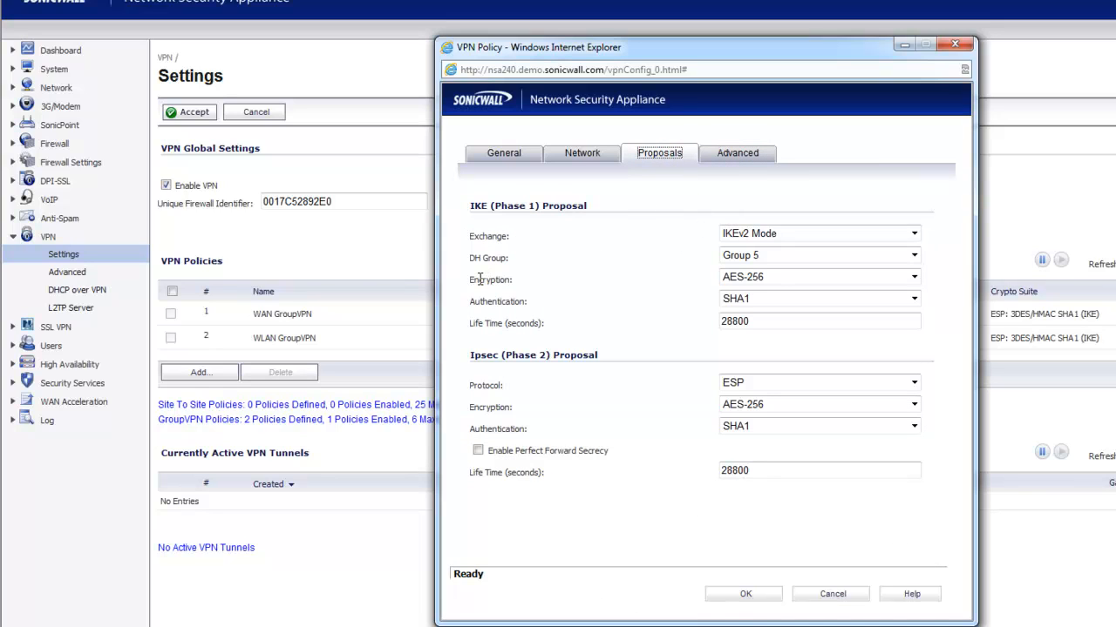
pyautogui.moveTo(470, 279); pyautogui.dragTo(933, 274)
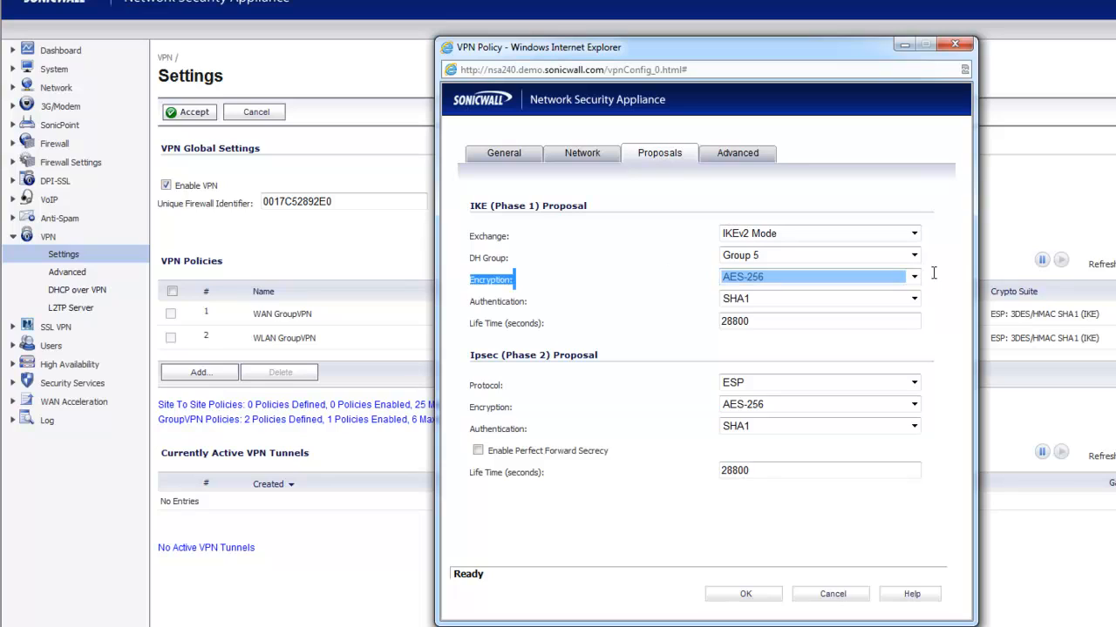
pyautogui.click(952, 272)
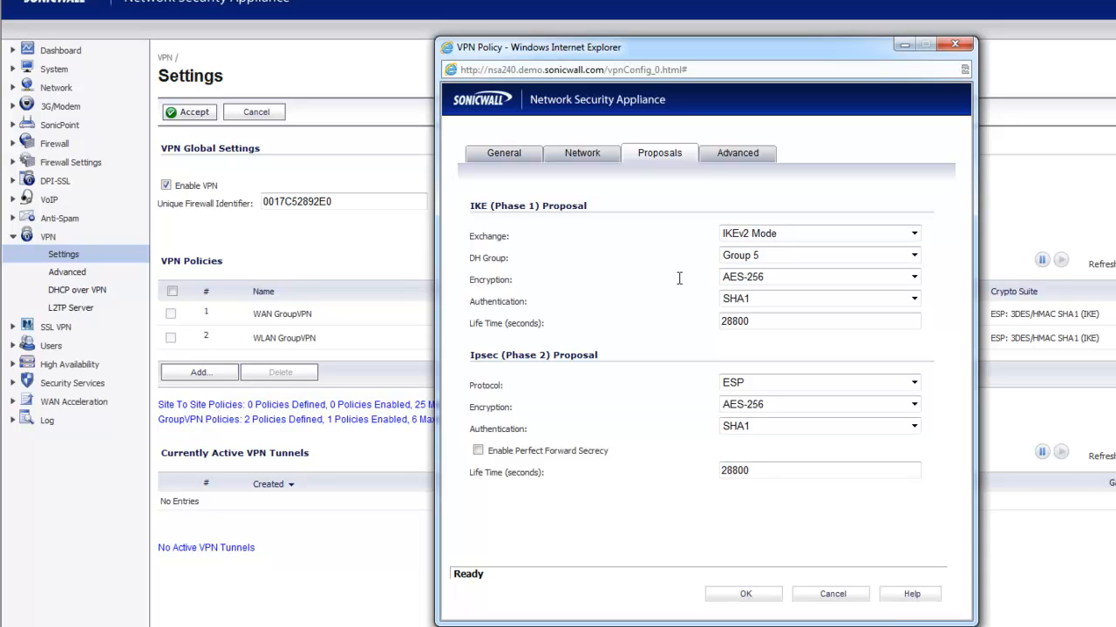
pyautogui.moveTo(775, 321); pyautogui.dragTo(709, 319)
pyautogui.click(682, 326)
pyautogui.moveTo(757, 322); pyautogui.dragTo(708, 330)
pyautogui.click(704, 335)
pyautogui.moveTo(807, 318); pyautogui.dragTo(708, 324)
pyautogui.click(701, 332)
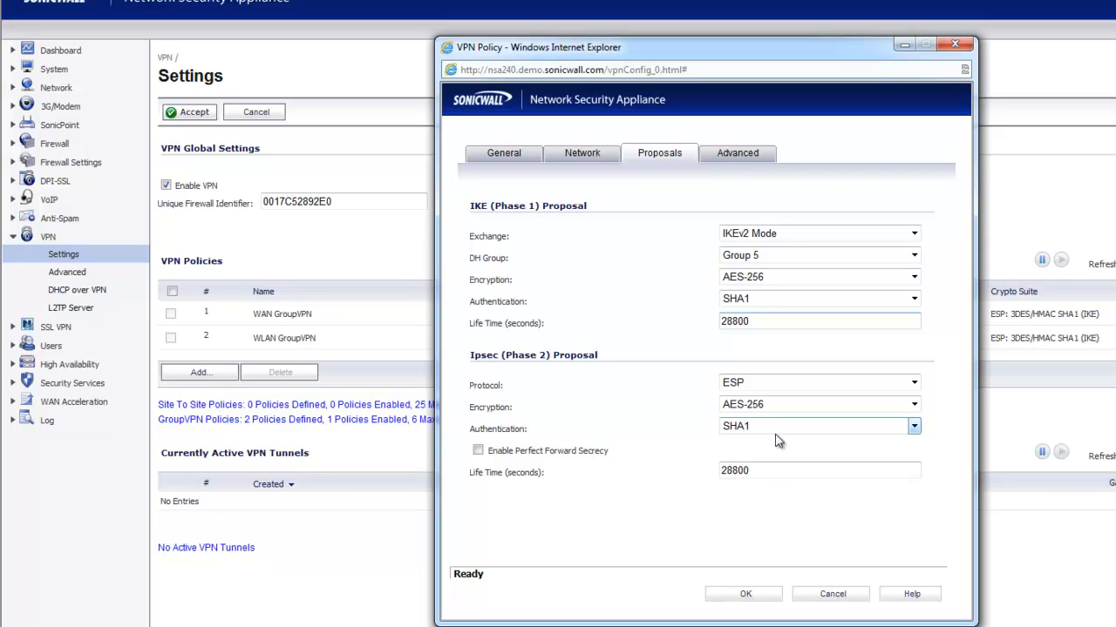
pyautogui.click(737, 155)
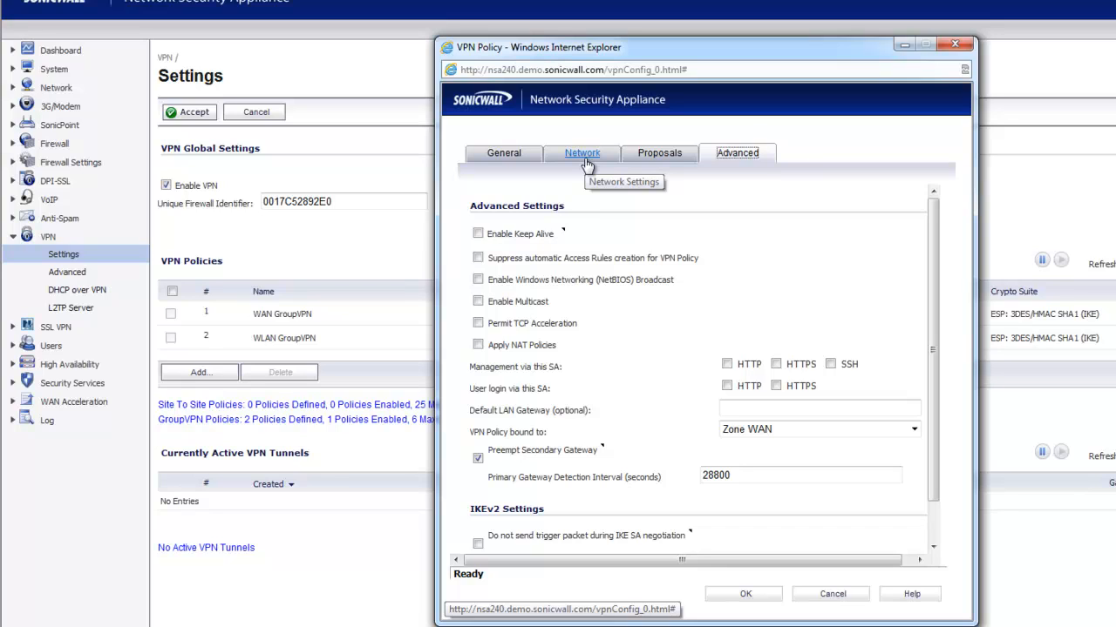
# Check Enable Keep Alive in the MyOtherSite policy's Advanced settings.
pyautogui.click(476, 235)
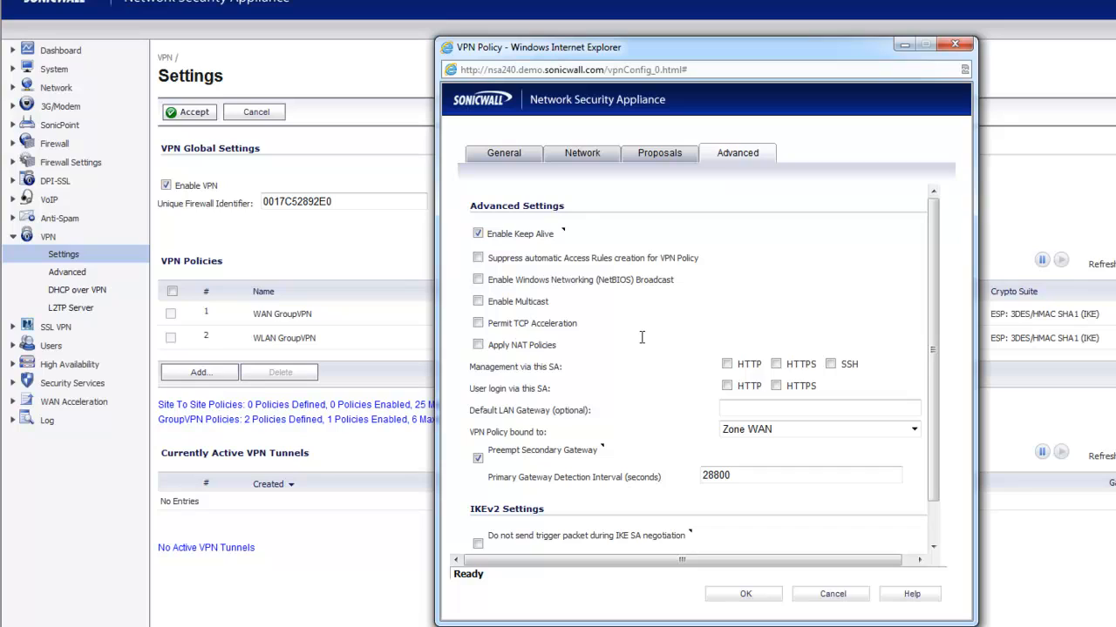
# Check Enable Windows Networking (NetBIOS) Broadcast and scroll down to the IKEv2 settings.
pyautogui.click(478, 280)
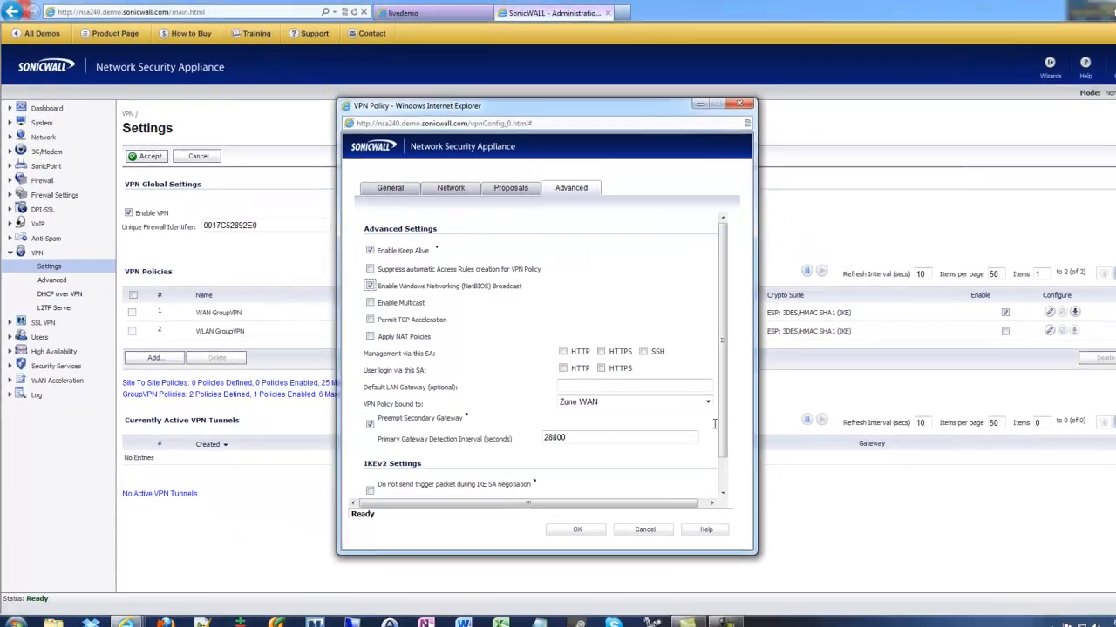
pyautogui.scroll(-2, 946, 505)
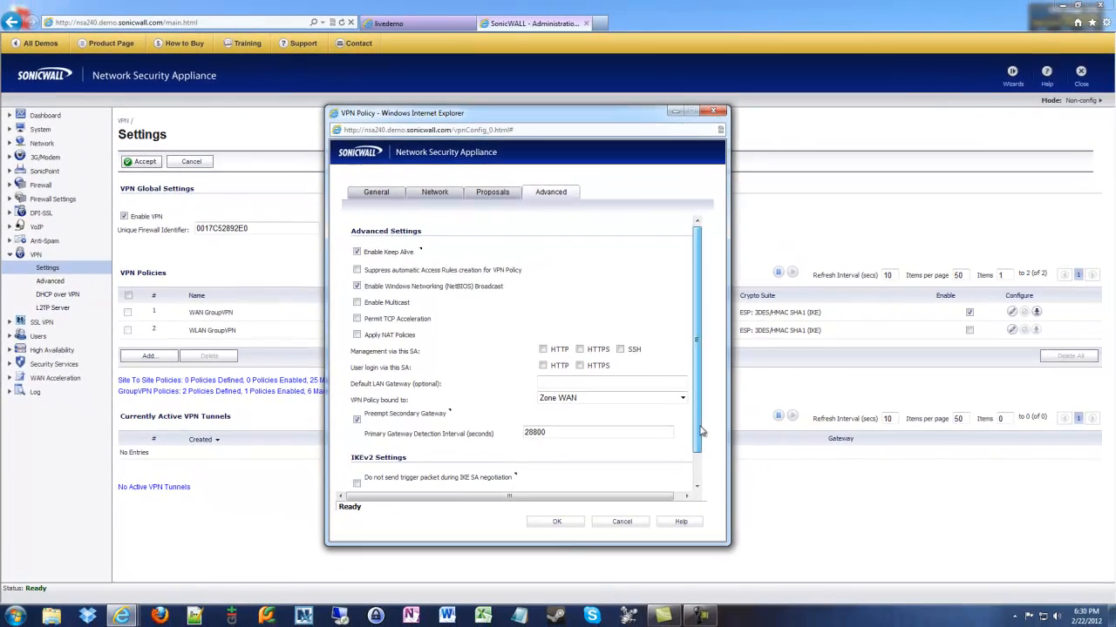
# Cancel the VPN Policy dialog, returning to the VPN Settings policy list.
pyautogui.click(602, 523)
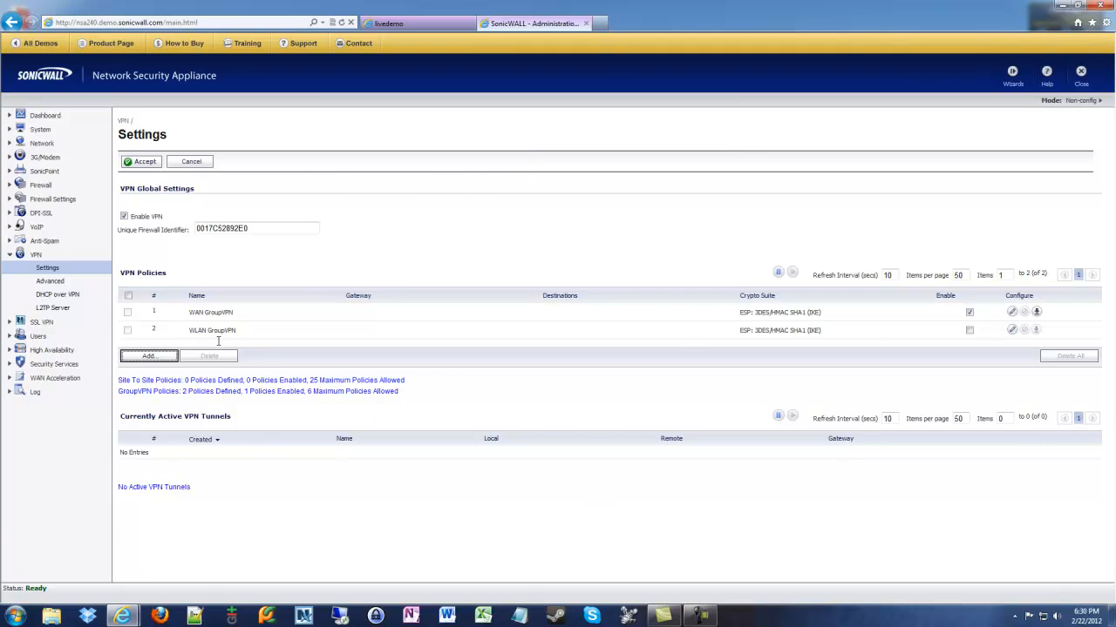